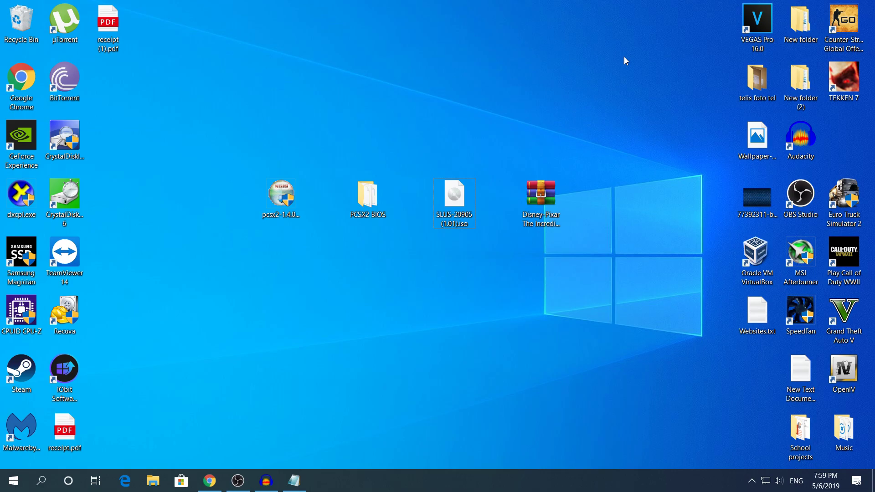
# Review the saved PCSX2 download links in the Websites.txt notes.
pyautogui.click(295, 479)
pyautogui.moveTo(320, 269); pyautogui.dragTo(144, 62)
pyautogui.click(258, 187)
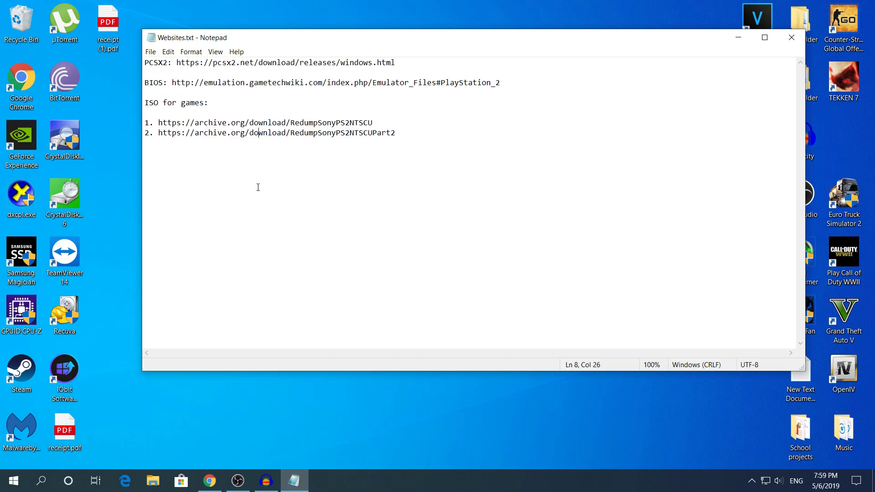
# In Chrome, go to pcsx2.net's Download > Windows releases page.
pyautogui.click(209, 481)
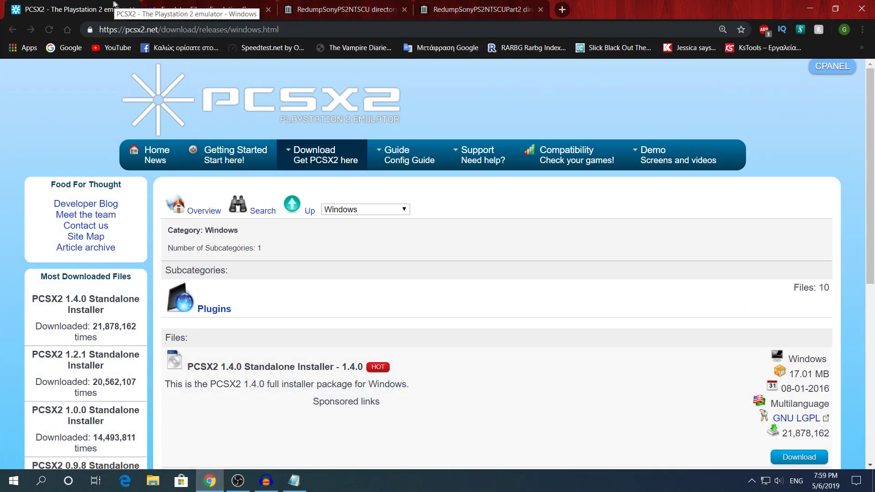
pyautogui.moveTo(305, 159)
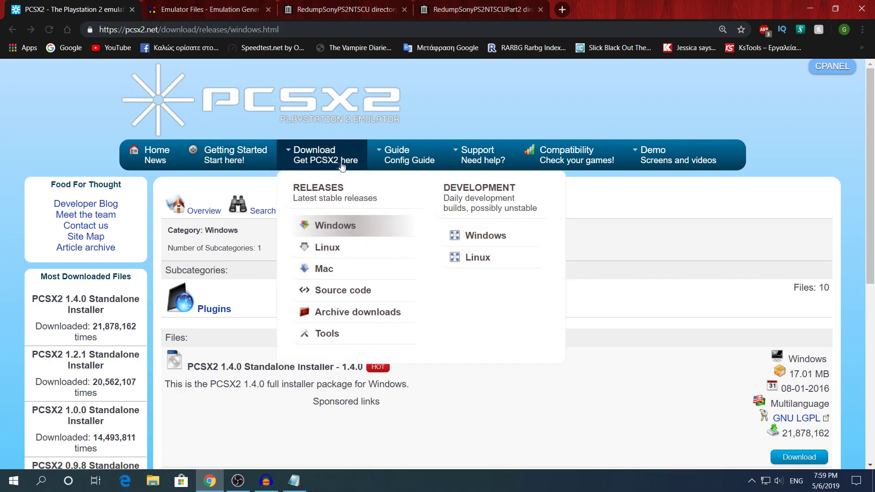
pyautogui.scroll(-4, 319, 205)
pyautogui.scroll(4, 283, 182)
pyautogui.click(162, 150)
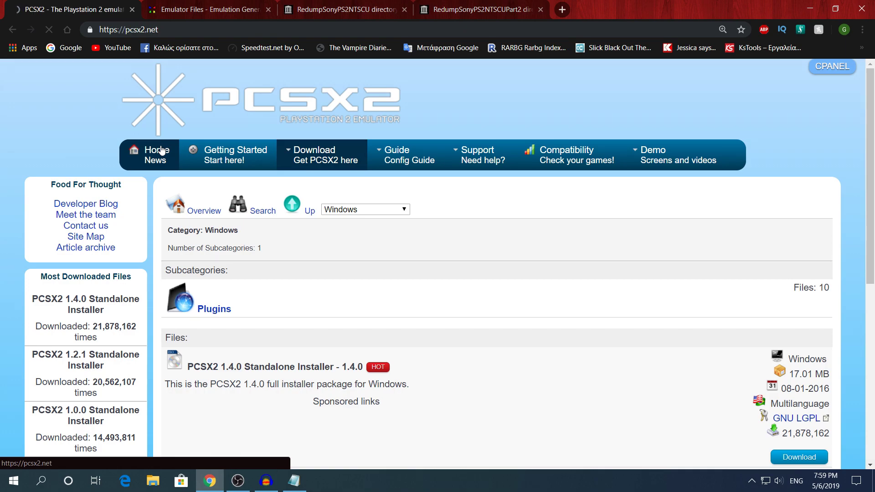
pyautogui.moveTo(338, 174)
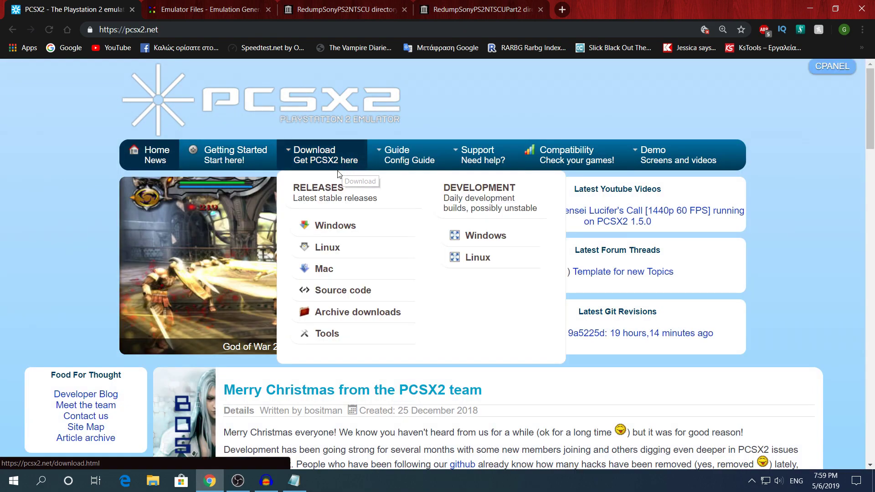
pyautogui.click(321, 226)
pyautogui.scroll(-3, 335, 183)
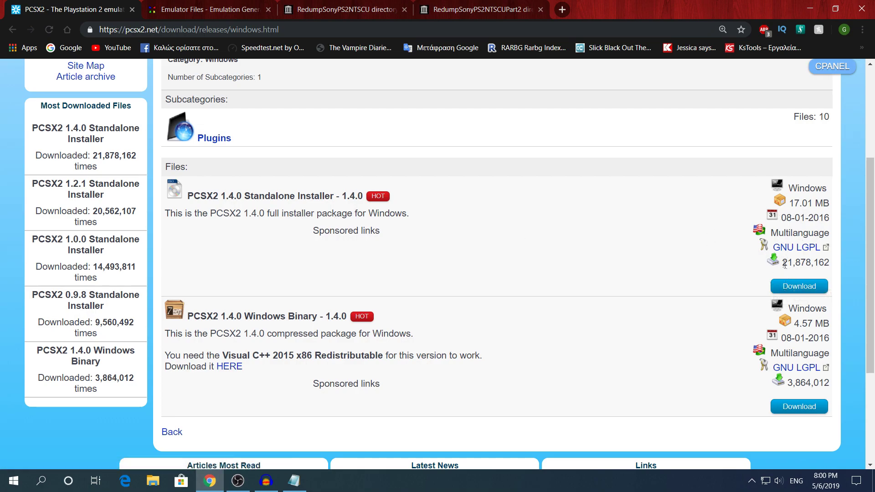
# Check the installer's 21,878,162 download count, then minimize Chrome and the notes.
pyautogui.tripleClick(785, 264)
pyautogui.doubleClick(785, 263)
pyautogui.click(762, 267)
pyautogui.click(813, 8)
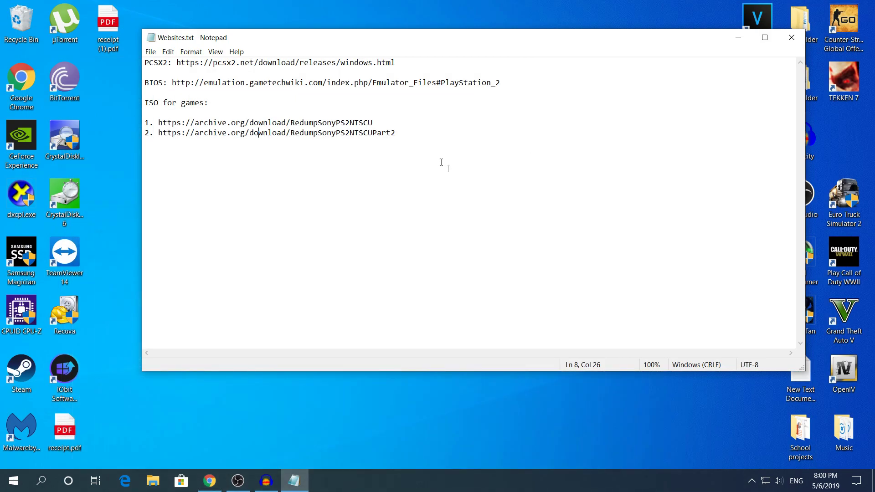
pyautogui.click(739, 37)
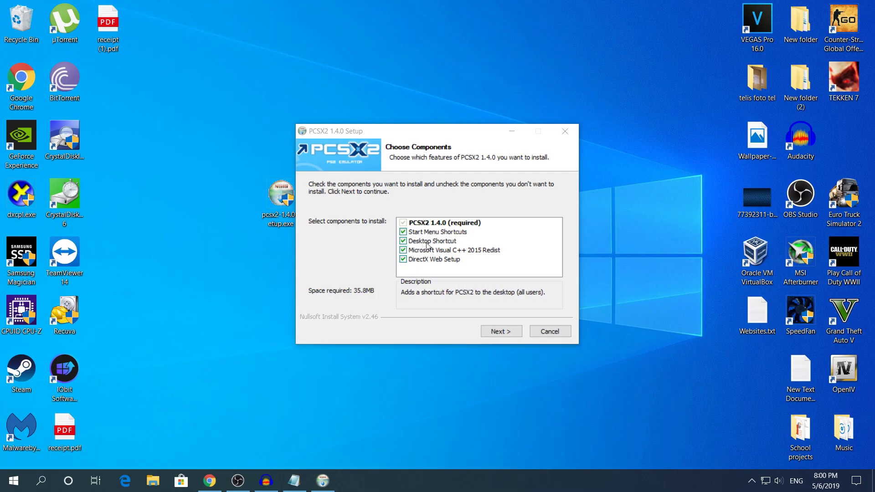
# Install PCSX2 1.4.0 with all components into the default C:\Program Files (x86)\PCSX2 1.4.0, then close setup.
pyautogui.click(510, 335)
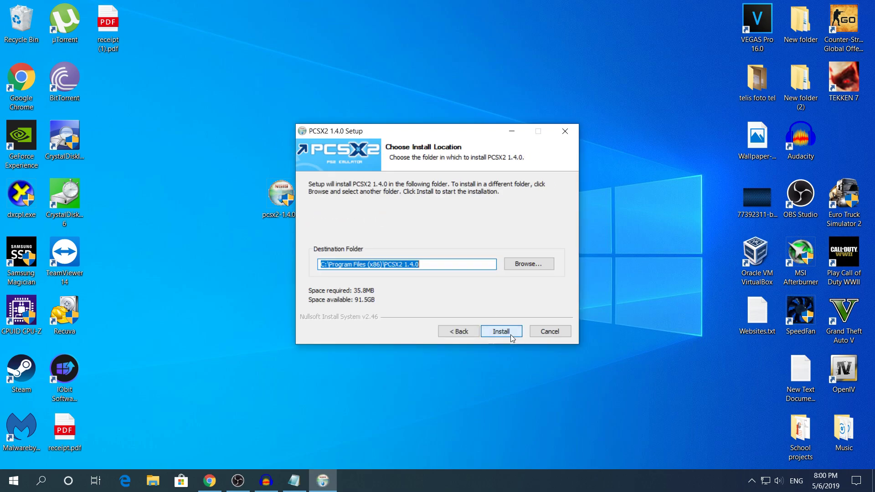
pyautogui.click(497, 334)
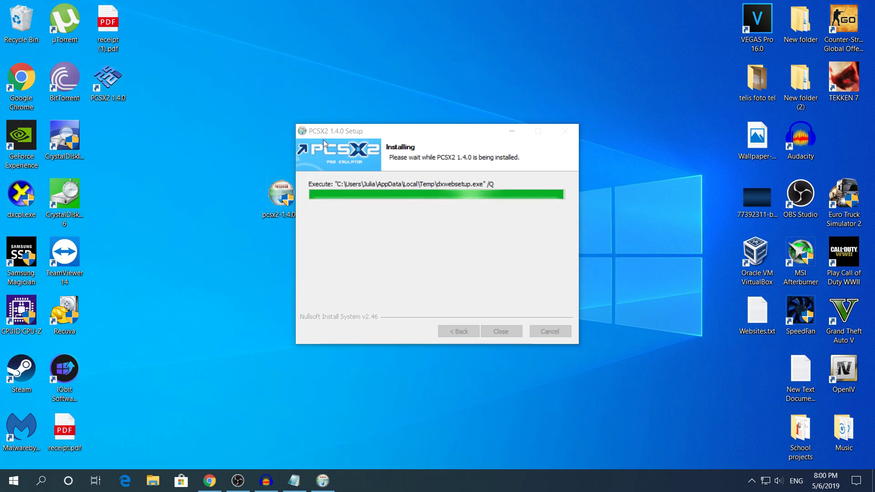
pyautogui.moveTo(454, 137)
pyautogui.mouseDown()
pyautogui.moveTo(567, 118)
pyautogui.moveTo(470, 139)
pyautogui.mouseUp()
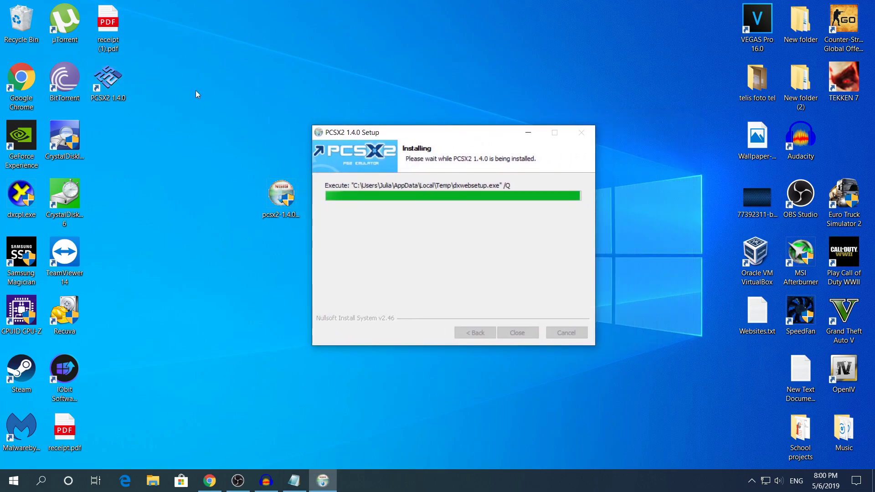
pyautogui.moveTo(385, 134); pyautogui.dragTo(362, 106)
pyautogui.click(322, 220)
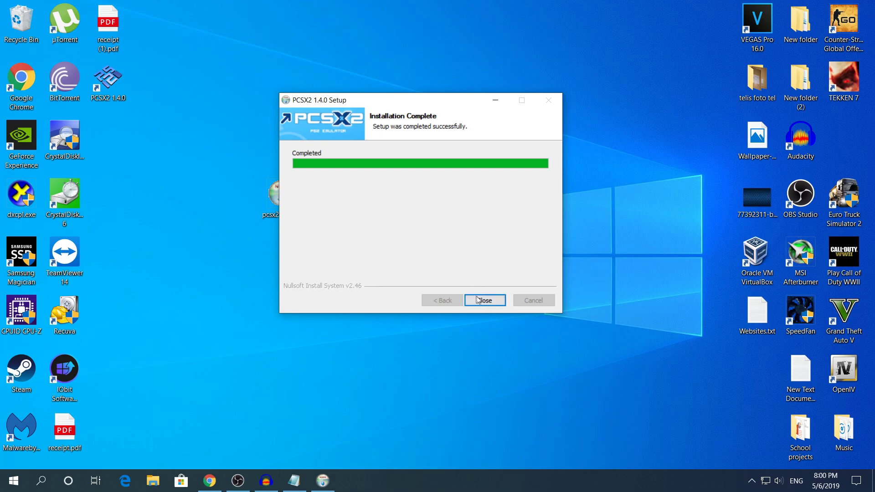
pyautogui.click(478, 301)
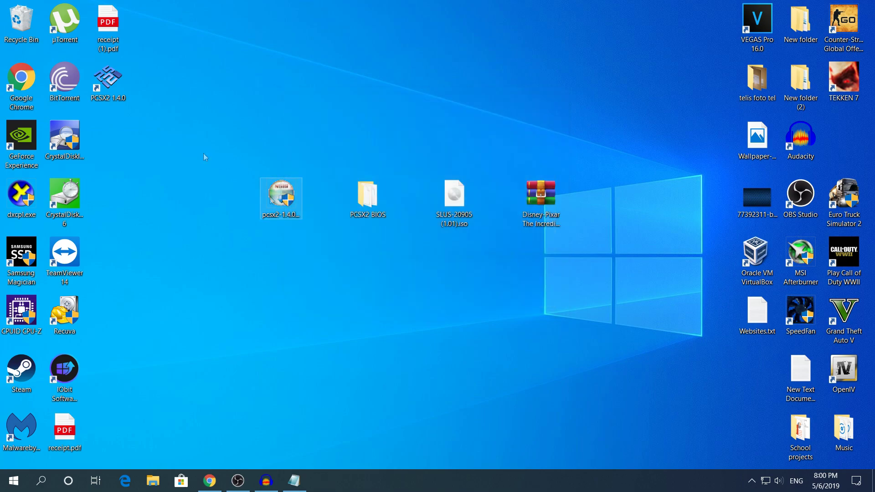
# Launch PCSX2 1.4.0, keep the System Default language, and overwrite old settings with defaults.
pyautogui.doubleClick(116, 75)
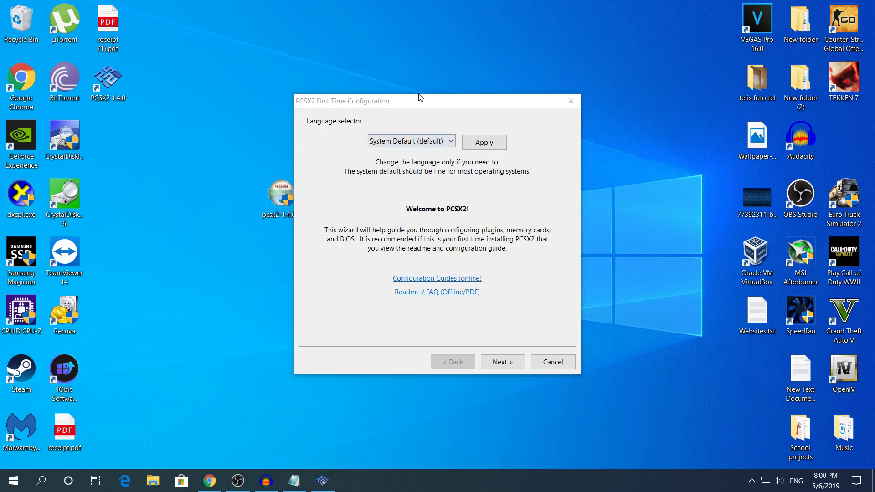
pyautogui.click(391, 122)
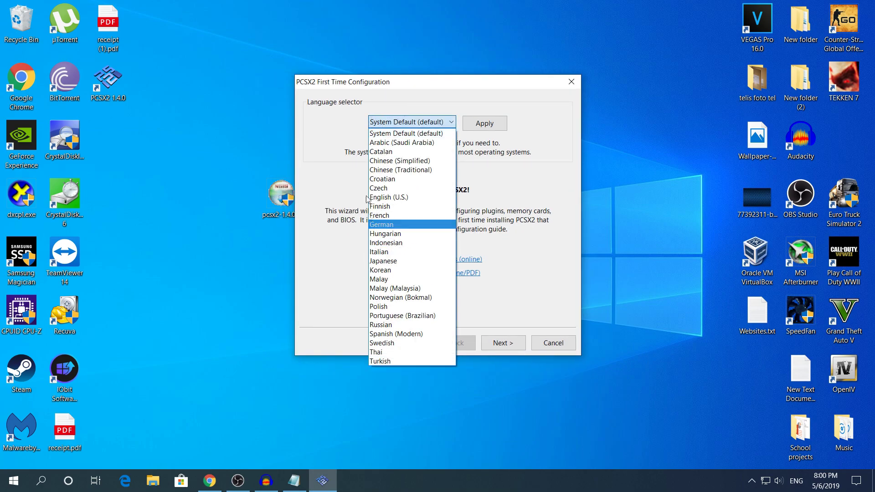
pyautogui.click(390, 132)
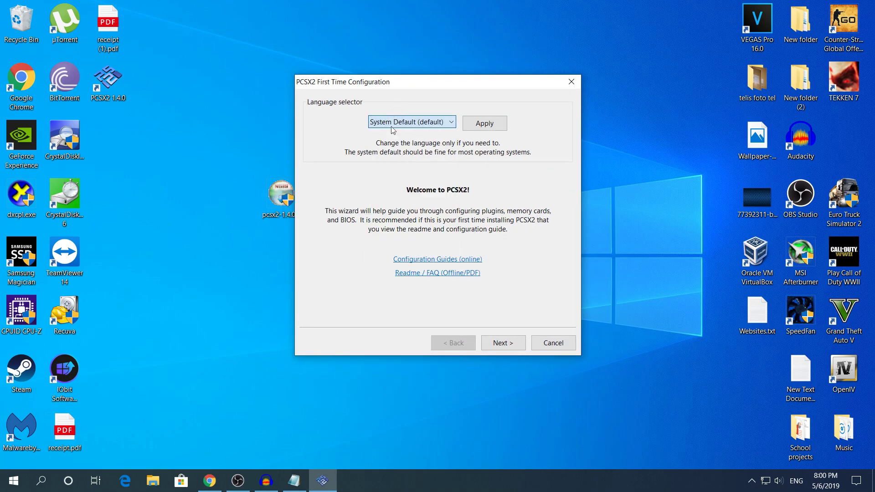
pyautogui.click(505, 343)
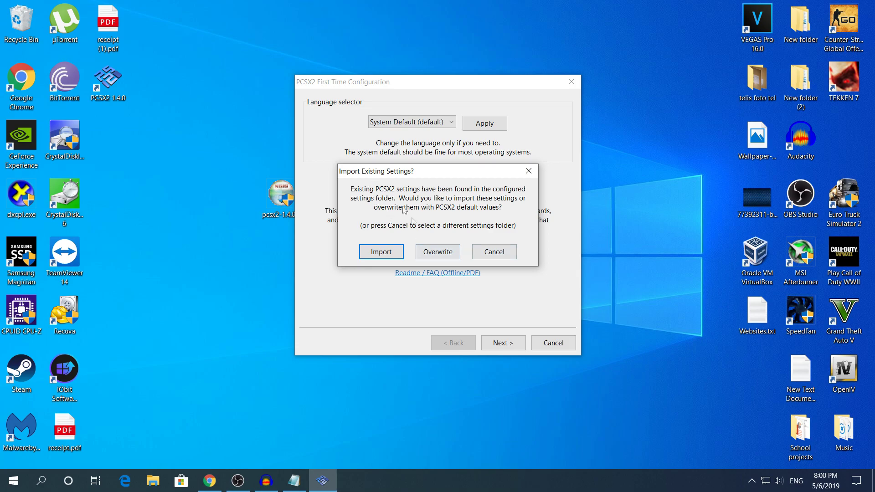
pyautogui.click(425, 250)
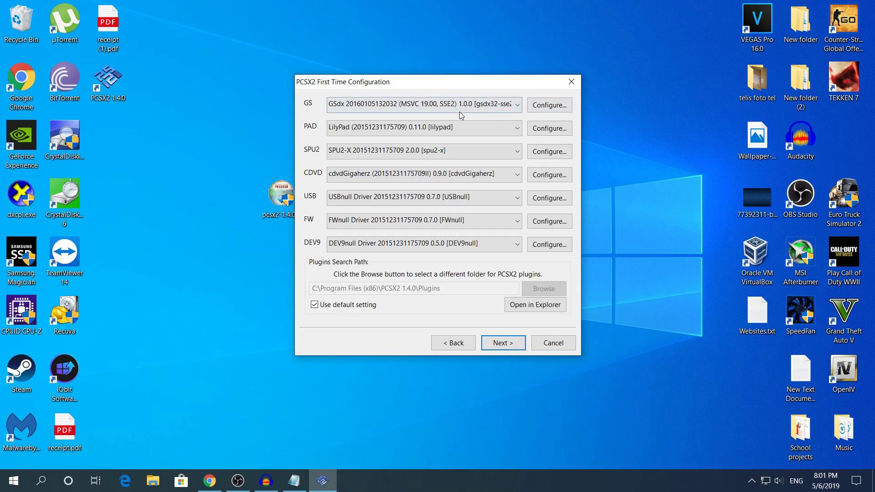
pyautogui.click(531, 108)
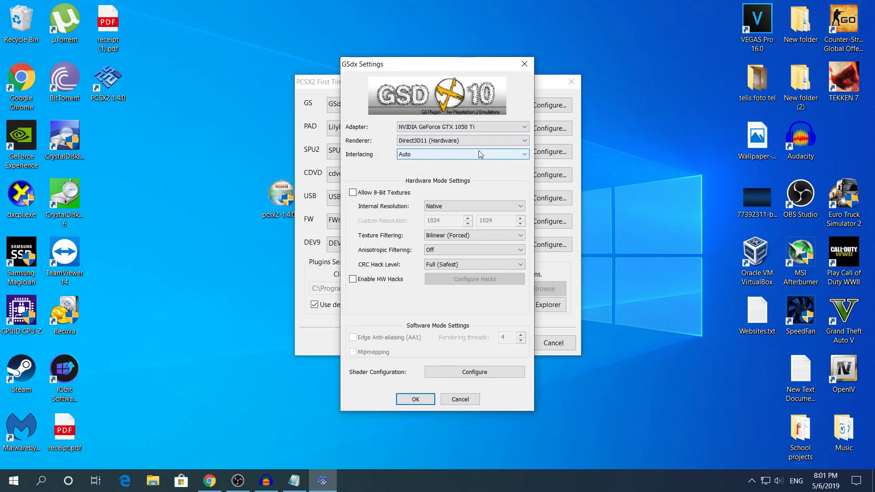
pyautogui.click(444, 140)
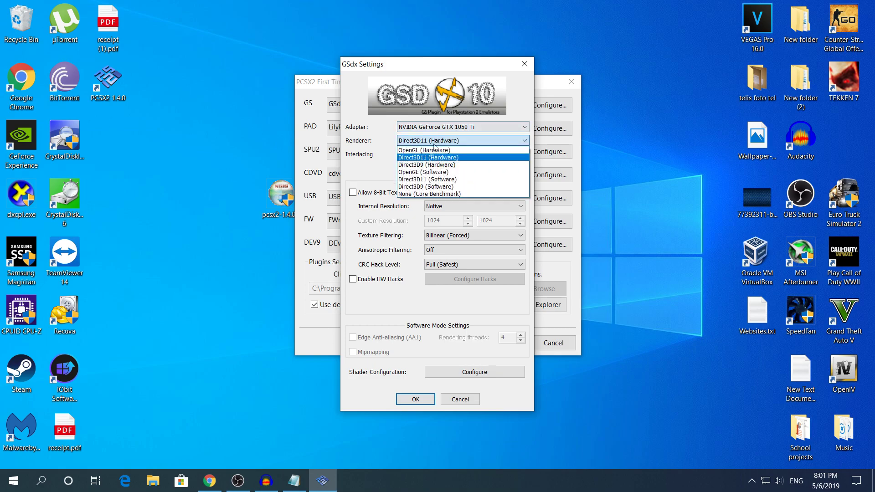
pyautogui.click(412, 165)
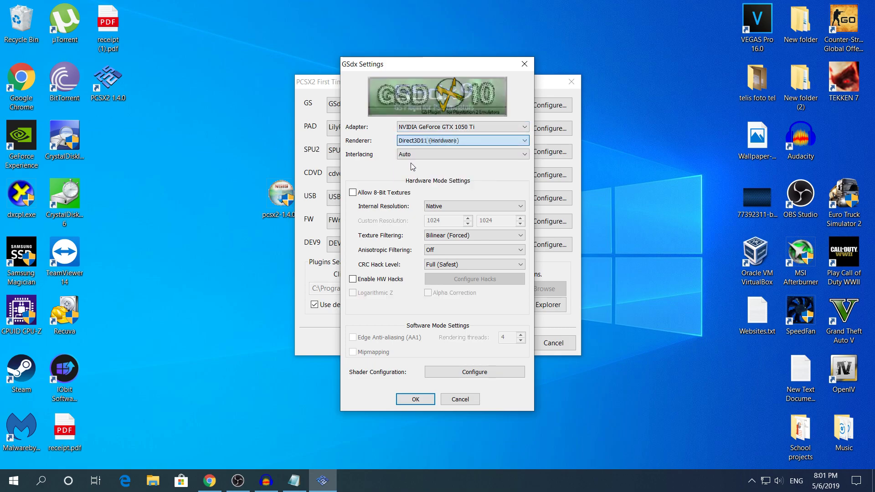
pyautogui.click(412, 127)
pyautogui.click(412, 136)
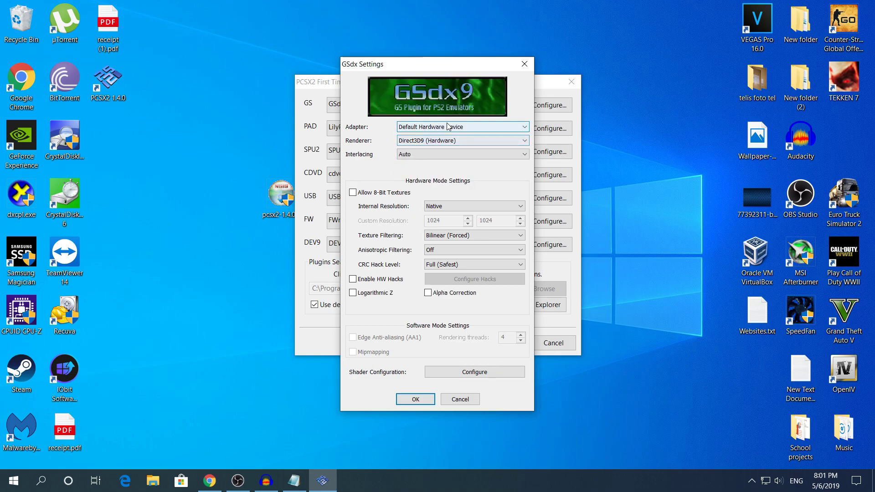
pyautogui.click(423, 128)
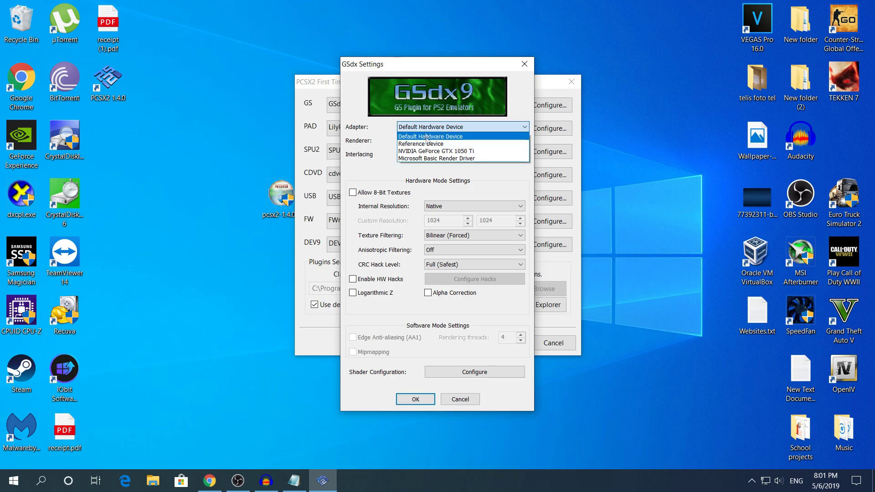
pyautogui.click(423, 128)
pyautogui.click(417, 128)
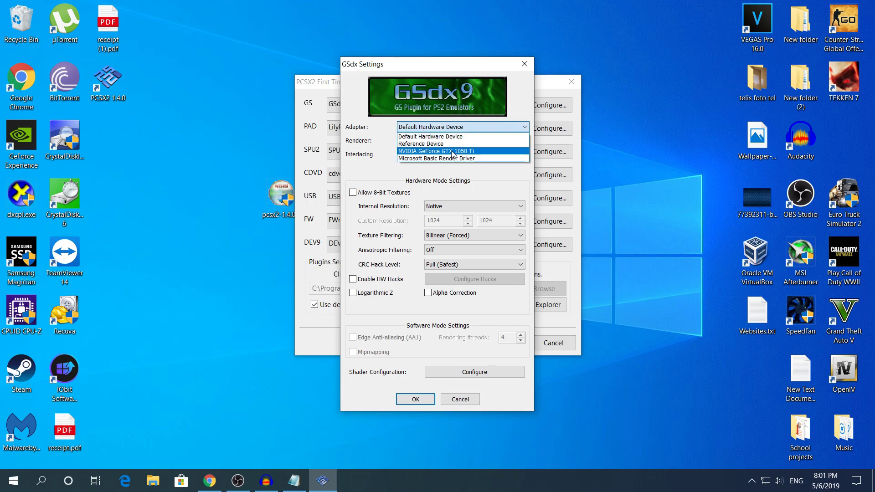
pyautogui.click(414, 128)
pyautogui.click(418, 140)
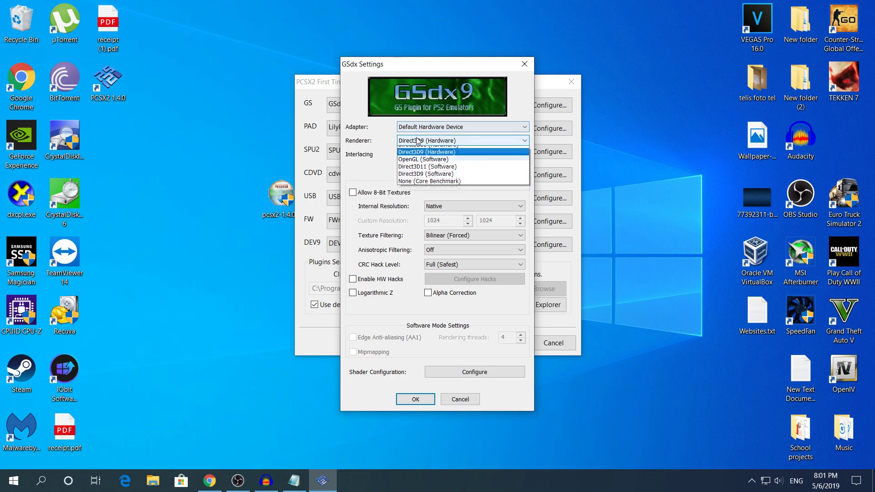
pyautogui.click(424, 128)
pyautogui.click(428, 134)
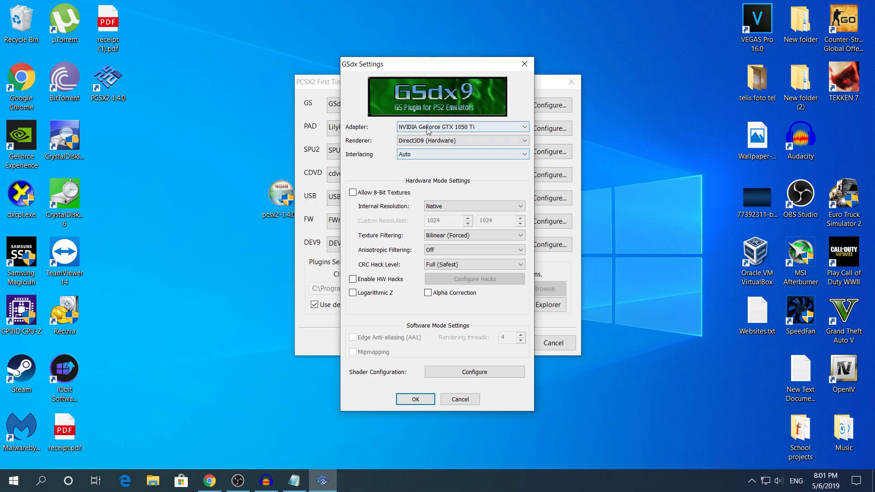
pyautogui.click(417, 140)
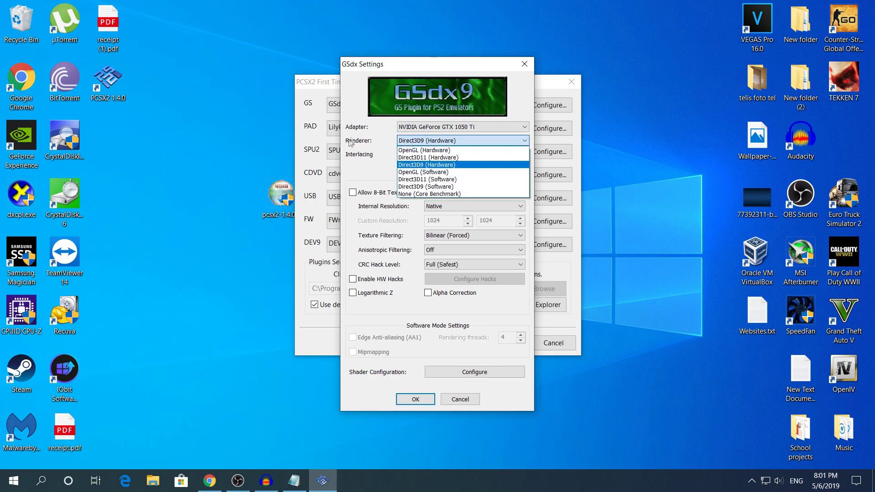
pyautogui.click(420, 165)
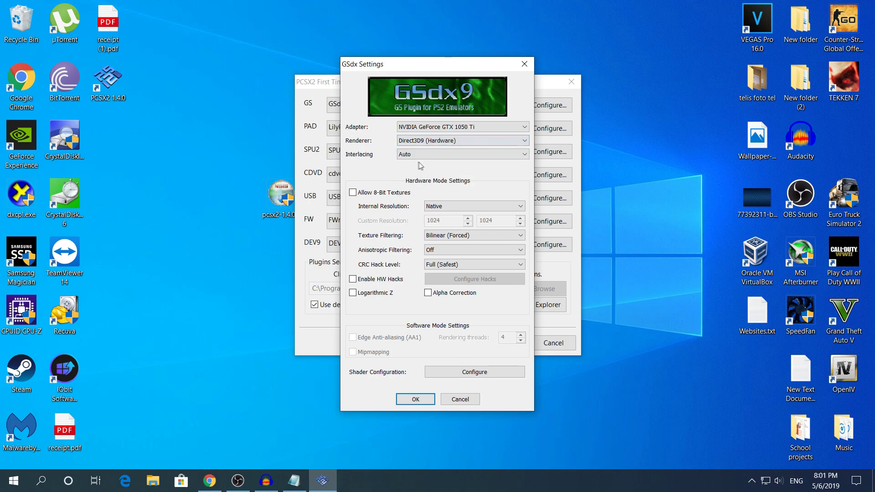
pyautogui.click(420, 140)
pyautogui.click(411, 158)
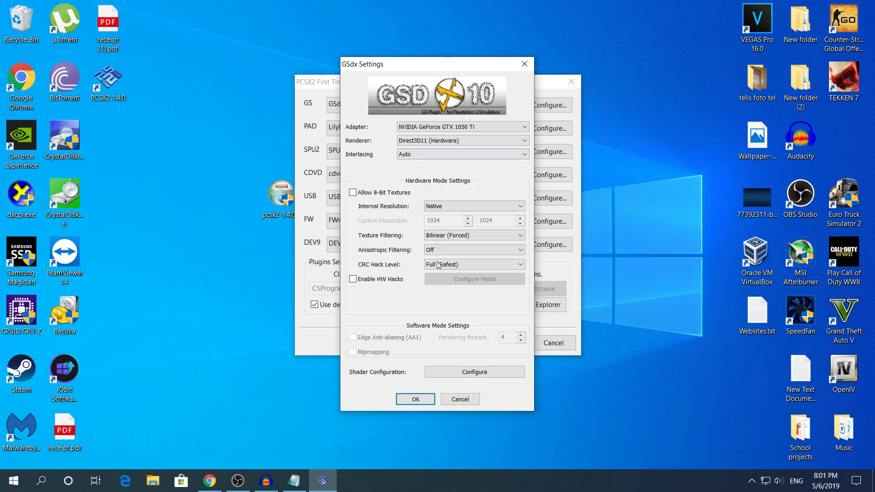
pyautogui.click(416, 399)
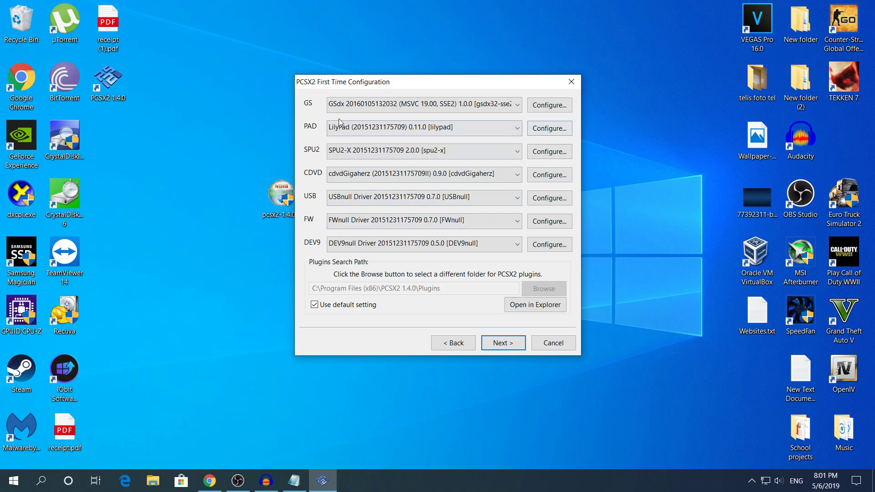
# Open LilyPad's settings and review the Pad 1 bindings, General tab and R3 binding.
pyautogui.click(549, 129)
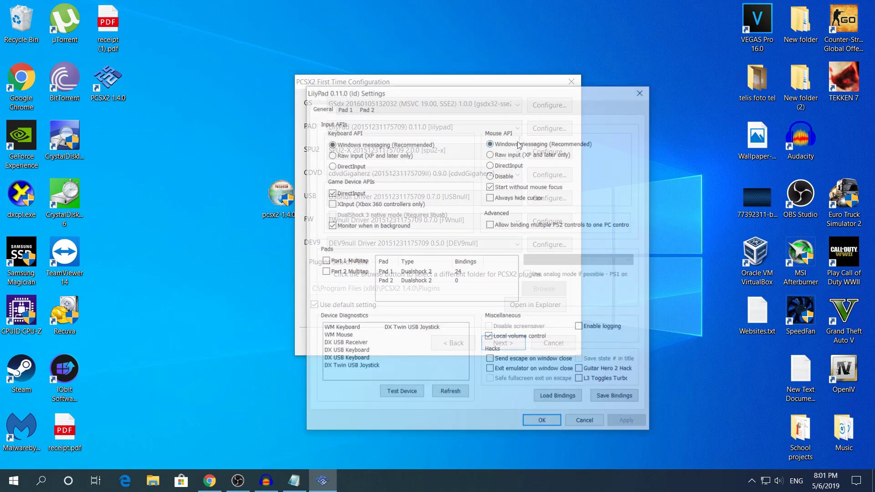
pyautogui.click(351, 109)
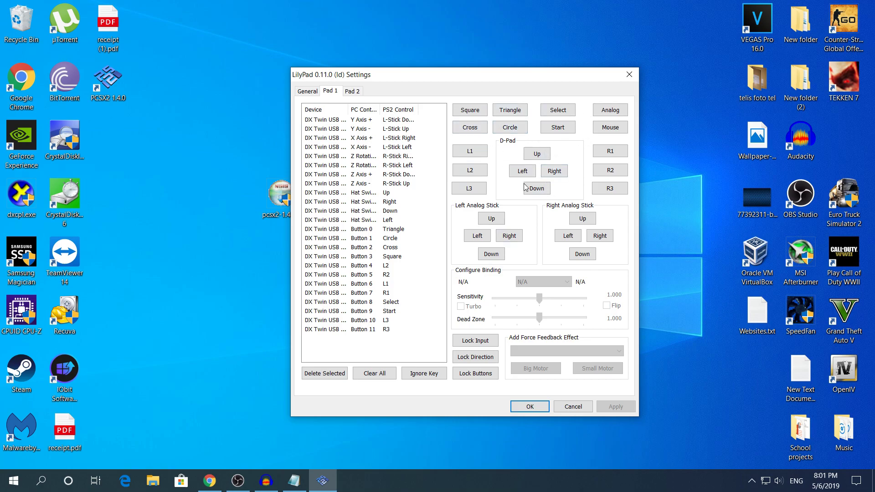
pyautogui.click(297, 92)
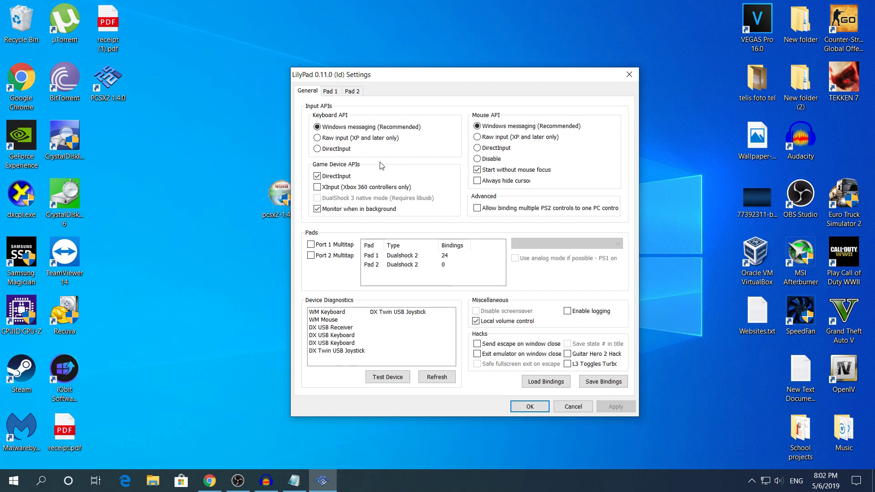
pyautogui.click(330, 91)
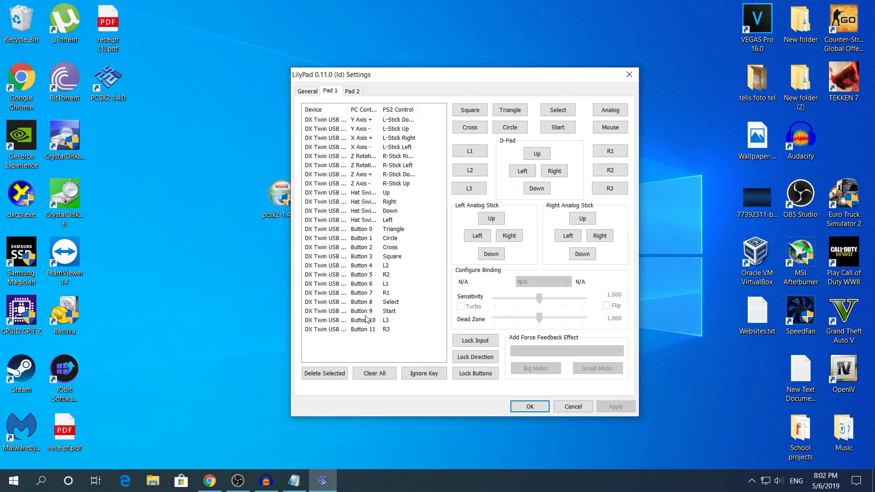
pyautogui.click(381, 329)
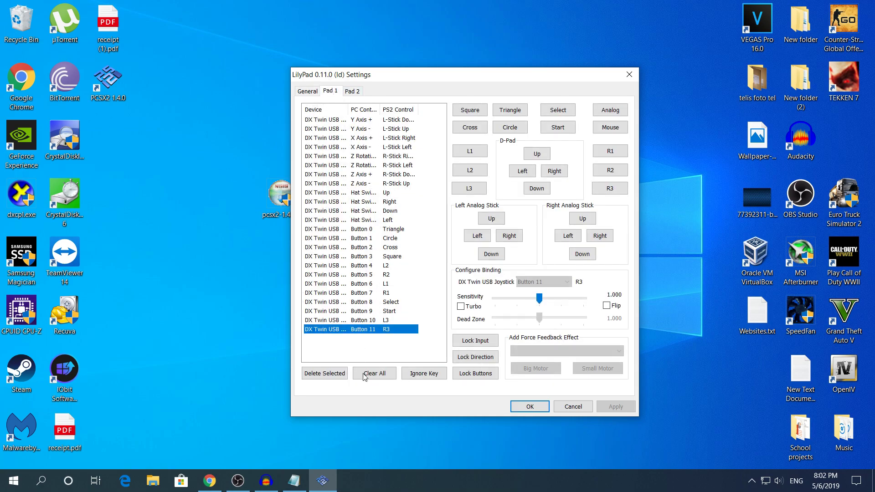
pyautogui.click(339, 361)
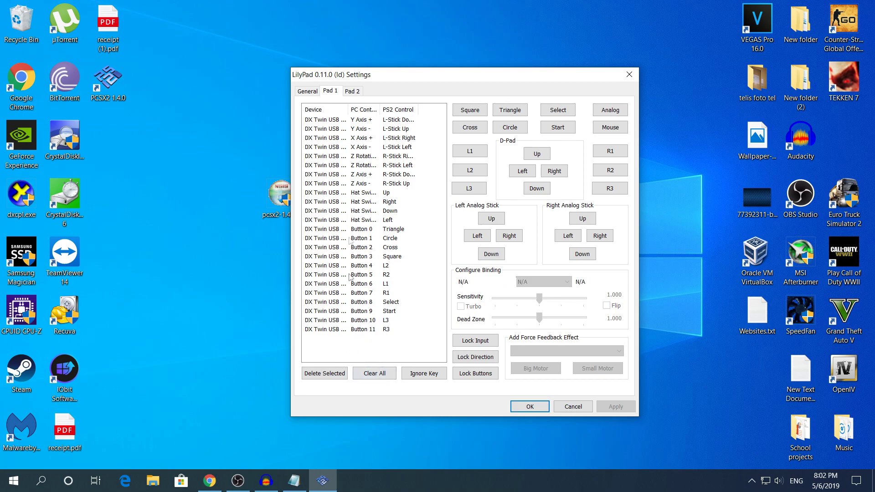
pyautogui.click(363, 330)
pyautogui.click(442, 267)
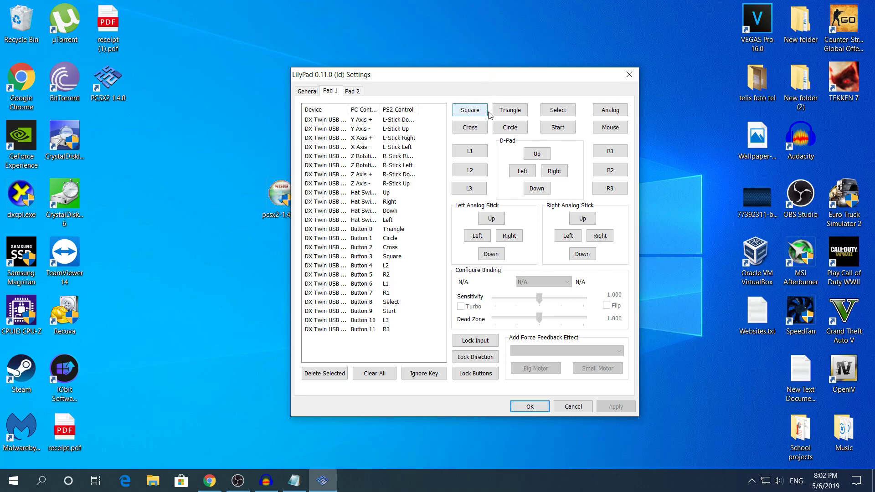
# Bind Circle for Pad 1, check the Pad 2 tab, and save the controller settings.
pyautogui.click(497, 130)
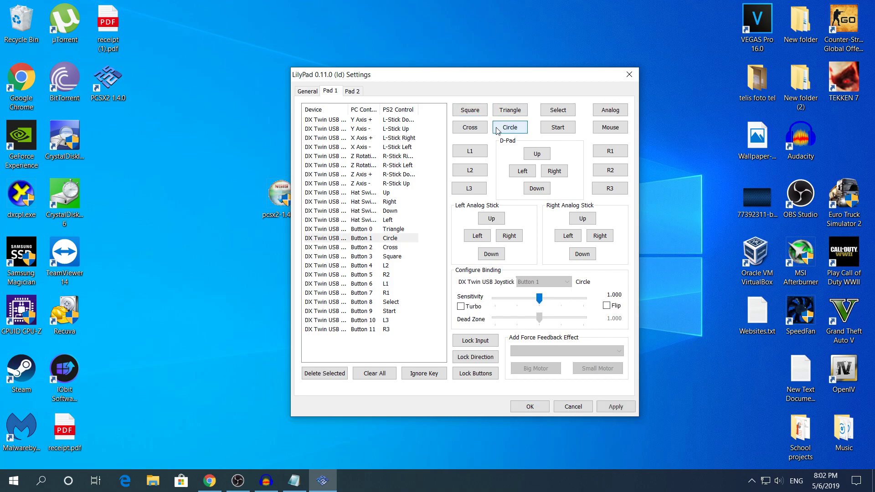
pyautogui.click(354, 241)
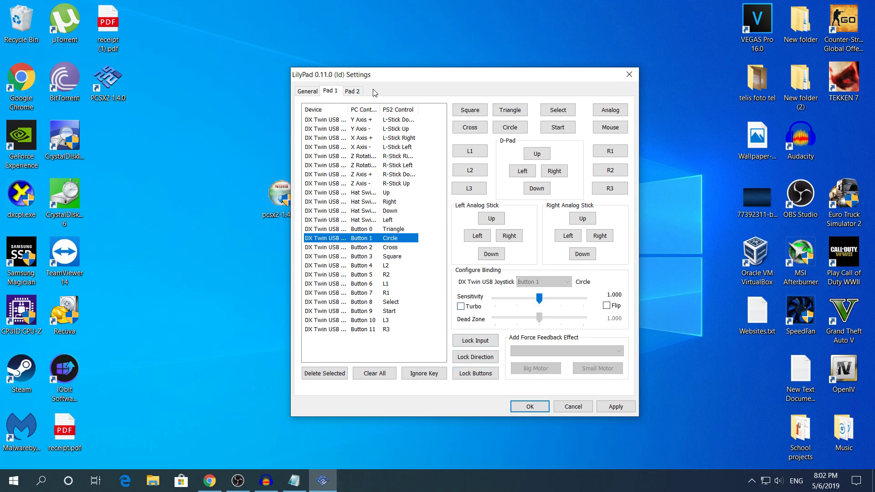
pyautogui.click(351, 92)
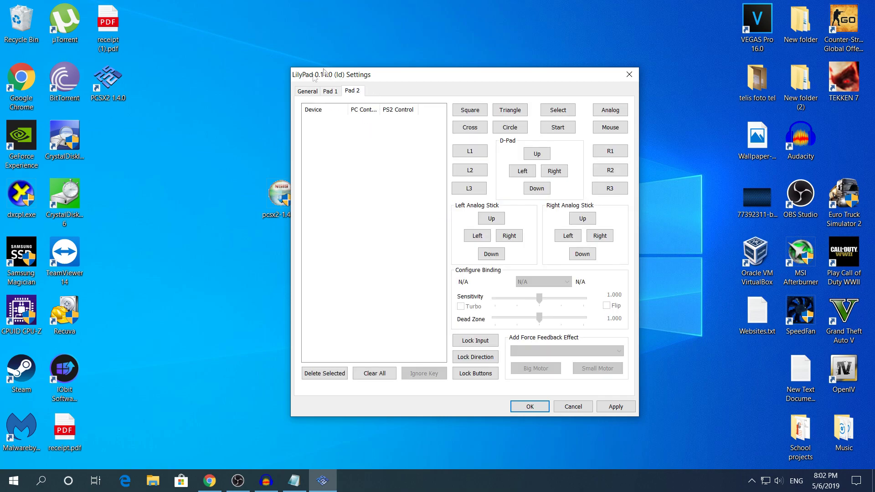
pyautogui.click(330, 91)
pyautogui.click(314, 91)
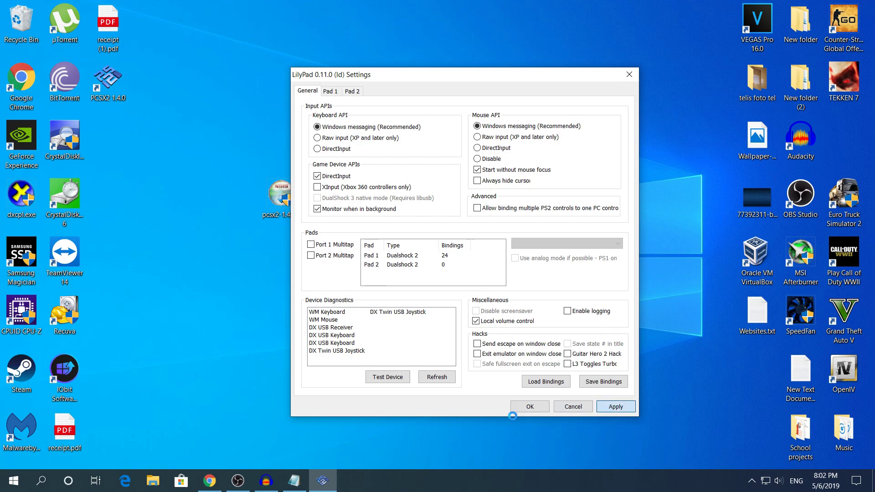
pyautogui.click(529, 408)
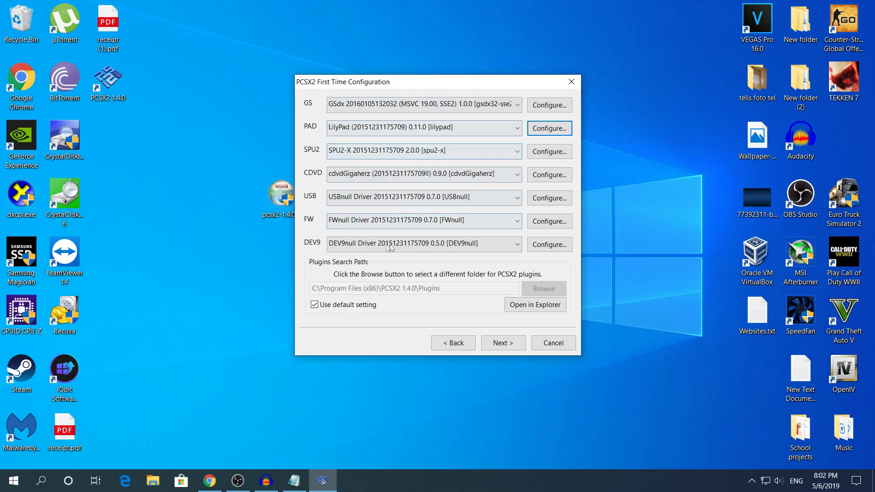
# Advance to the BIOS step and move the dialog aside to reveal the PCSX2 BIOS desktop folder.
pyautogui.click(502, 347)
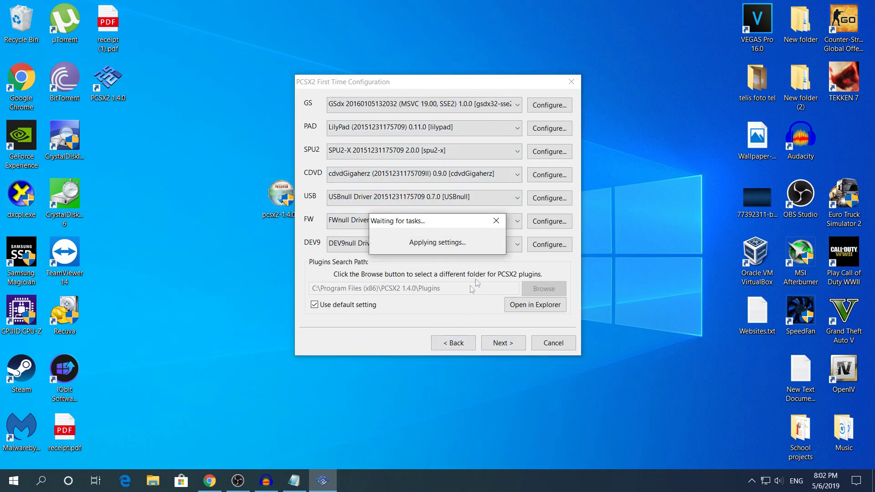
pyautogui.moveTo(355, 86); pyautogui.dragTo(465, 89)
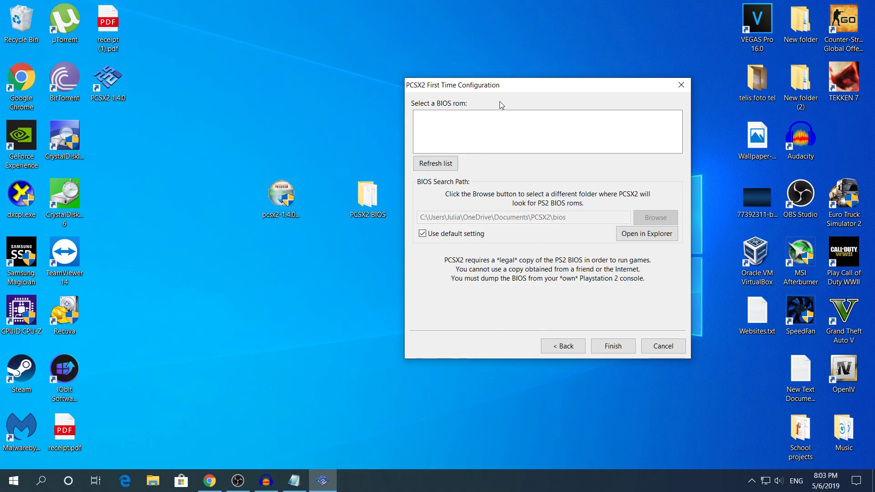
pyautogui.click(355, 244)
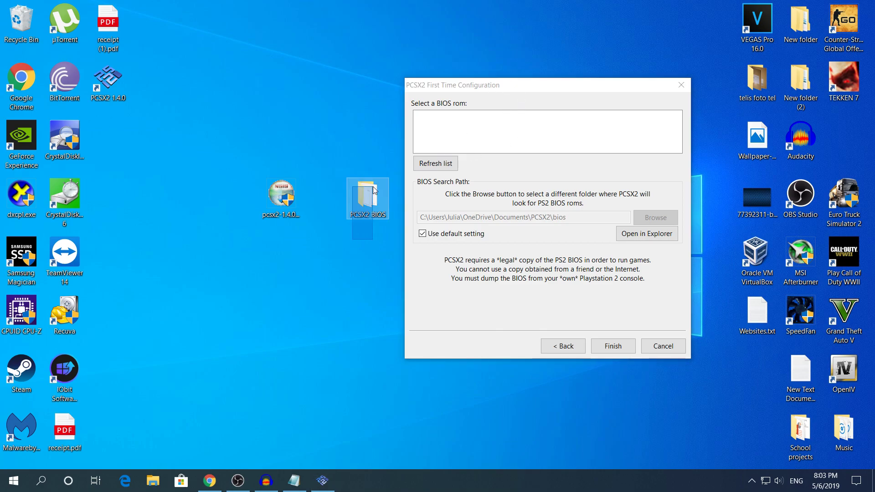
pyautogui.moveTo(329, 245); pyautogui.dragTo(340, 231)
pyautogui.click(457, 285)
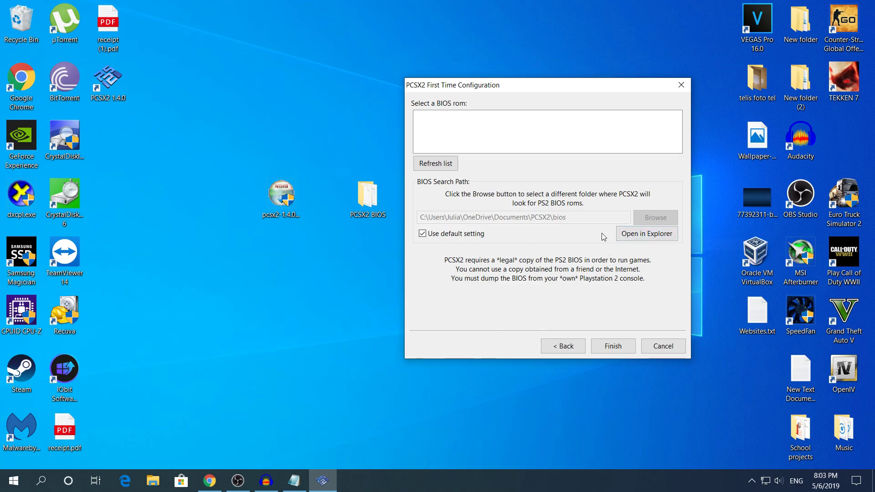
# Glance at Websites.txt, close Chrome's PS2_BIOS download tab with Ctrl+W, and minimize Chrome.
pyautogui.click(294, 481)
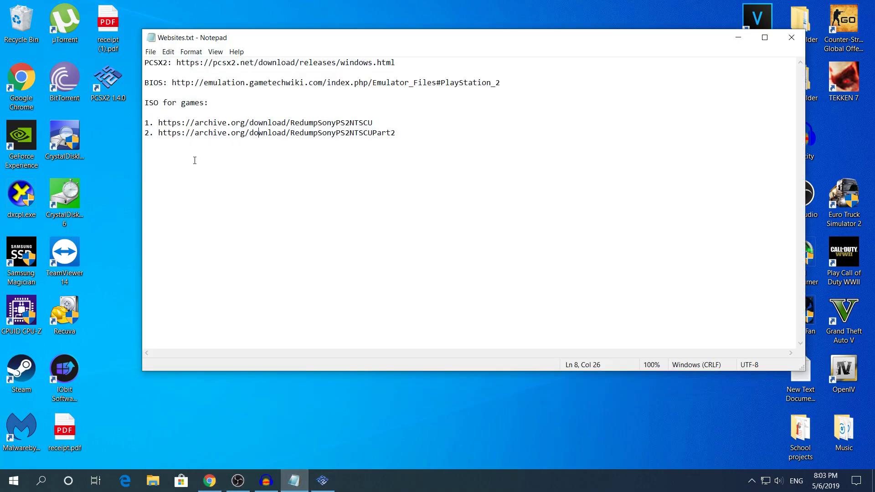
pyautogui.click(738, 37)
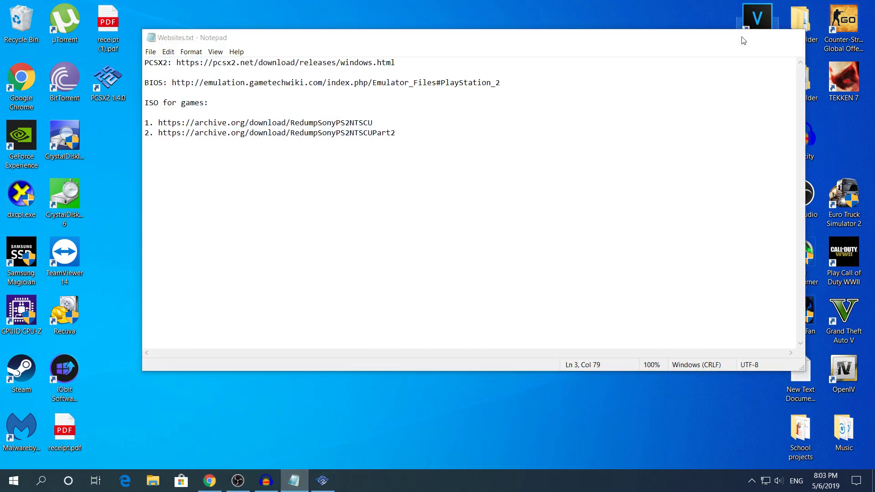
pyautogui.click(209, 481)
pyautogui.click(208, 9)
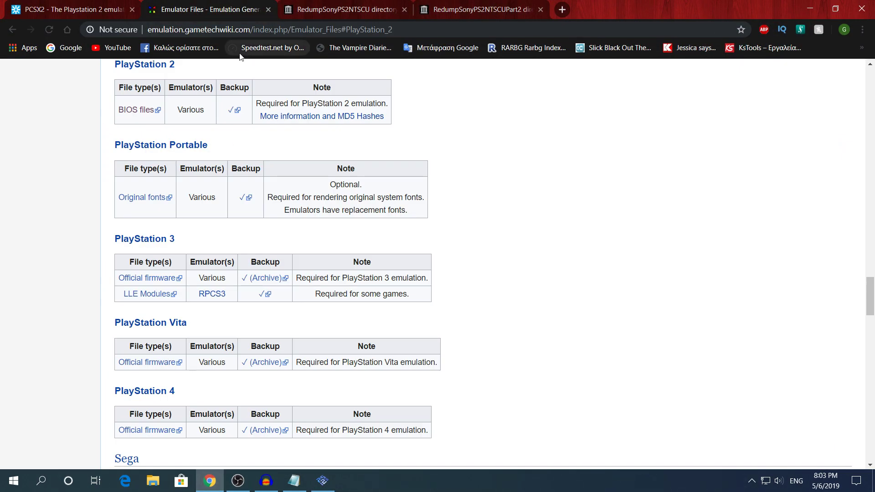
pyautogui.scroll(2, 231, 88)
pyautogui.scroll(-1, 232, 89)
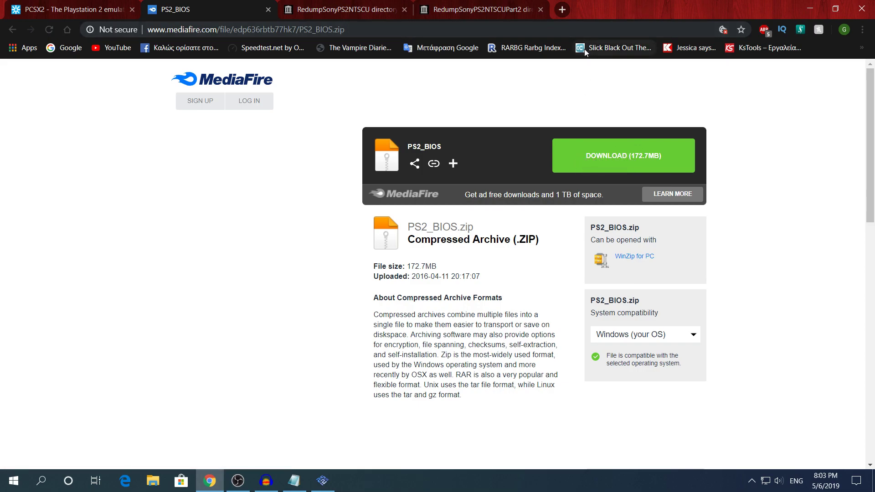
pyautogui.hotkey('ctrl', 'w')
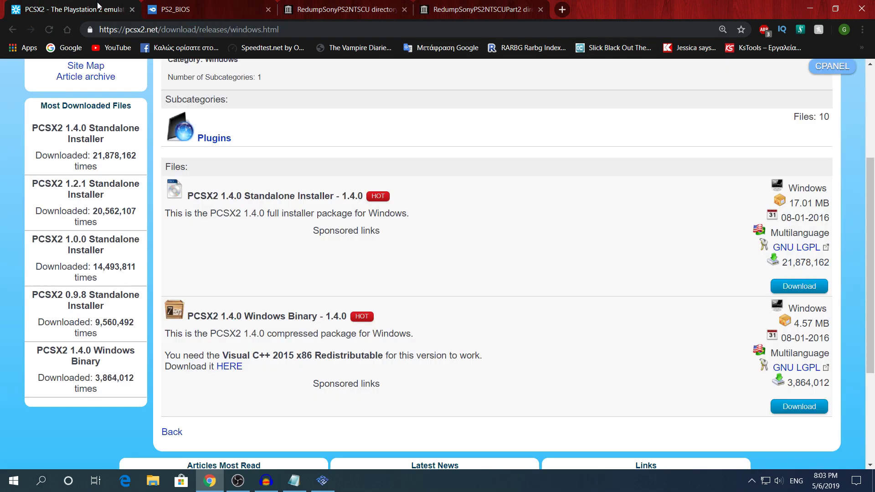
pyautogui.click(214, 15)
pyautogui.click(810, 9)
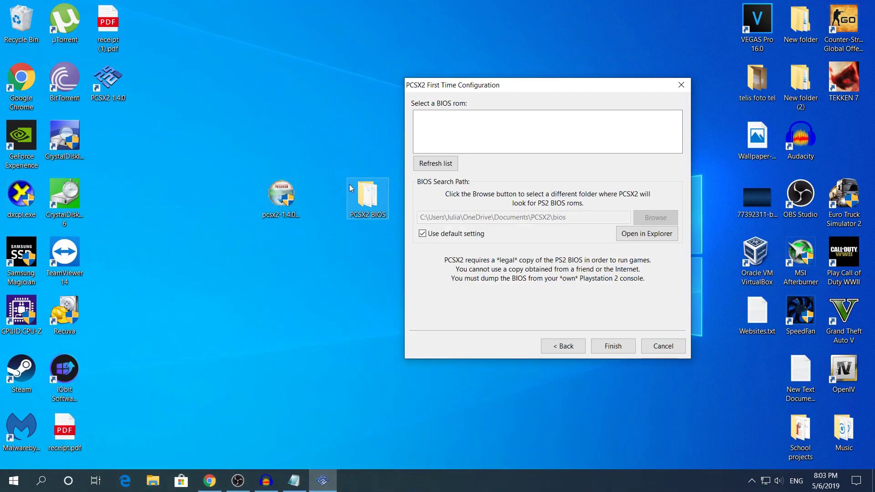
# Open the Documents\PCSX2\bios search folder alongside the desktop PCSX2 BIOS folder.
pyautogui.click(333, 253)
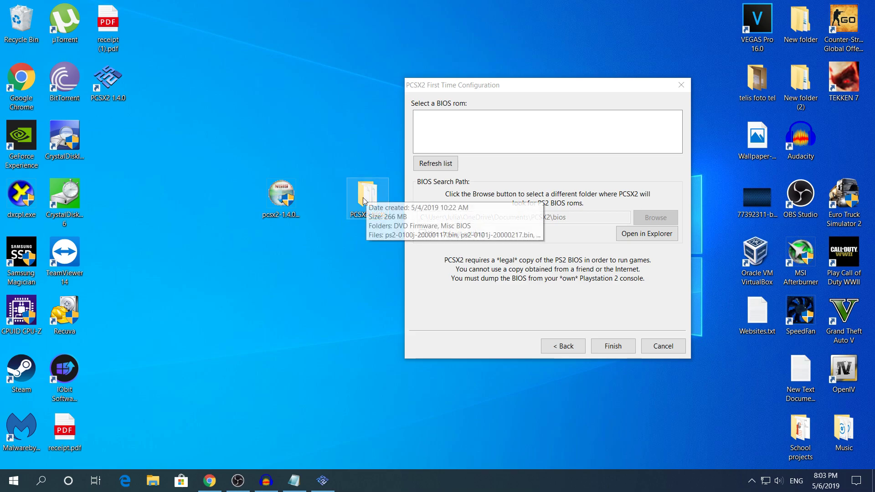
pyautogui.click(433, 219)
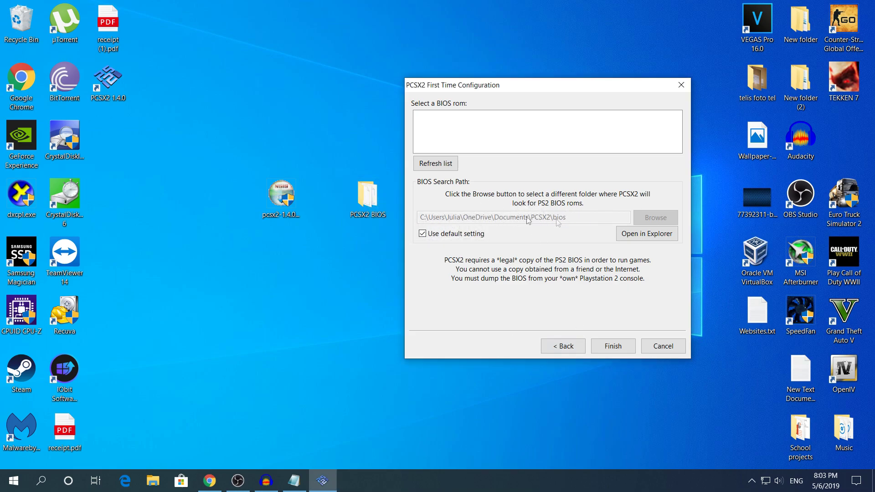
pyautogui.click(641, 236)
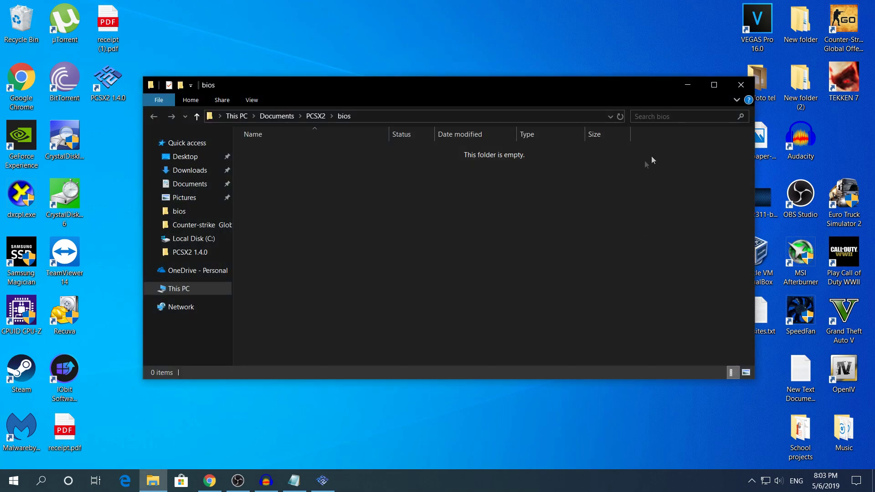
pyautogui.moveTo(580, 91); pyautogui.dragTo(813, 77)
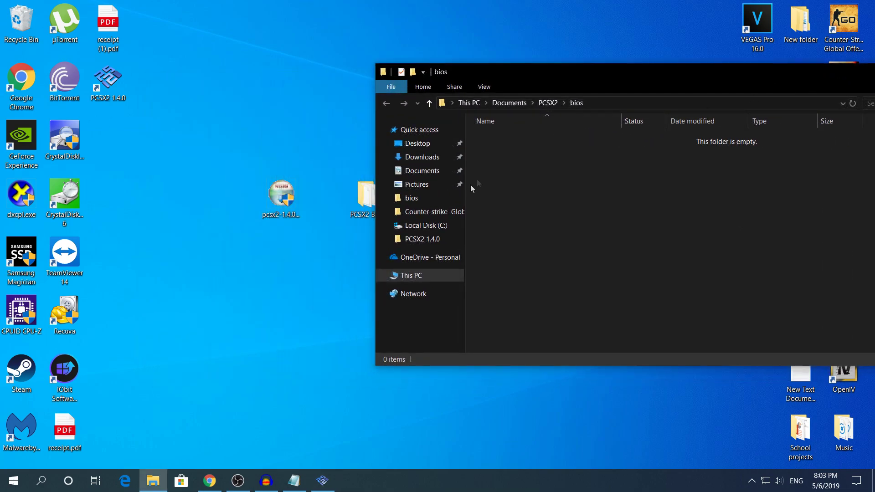
pyautogui.click(358, 196)
pyautogui.doubleClick(360, 205)
# Move all 44 BIOS files into the bios folder and refresh PCSX2's BIOS list.
pyautogui.moveTo(517, 83); pyautogui.dragTo(224, 387)
pyautogui.moveTo(210, 199); pyautogui.dragTo(707, 262)
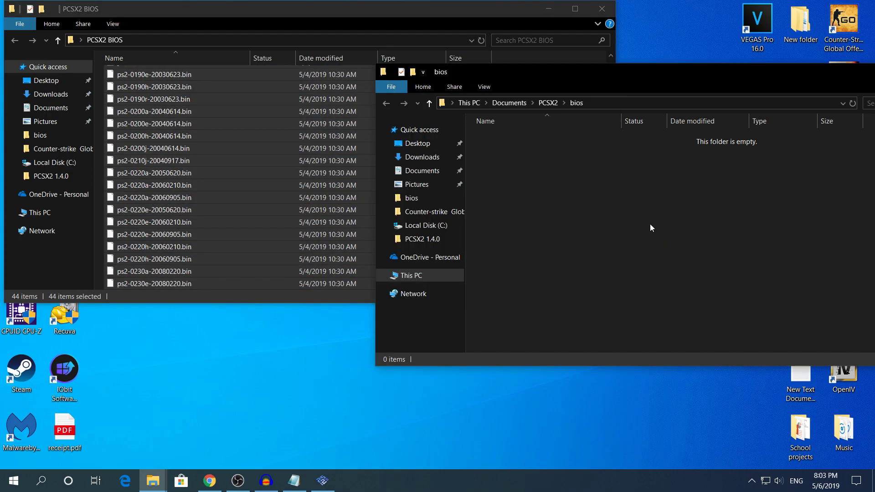
pyautogui.moveTo(568, 73); pyautogui.dragTo(377, 104)
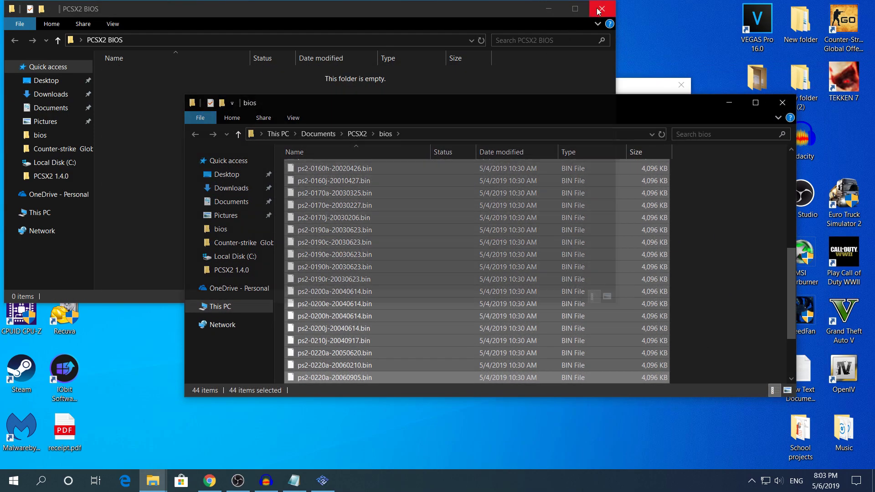
pyautogui.click(602, 8)
pyautogui.click(728, 108)
pyautogui.click(418, 165)
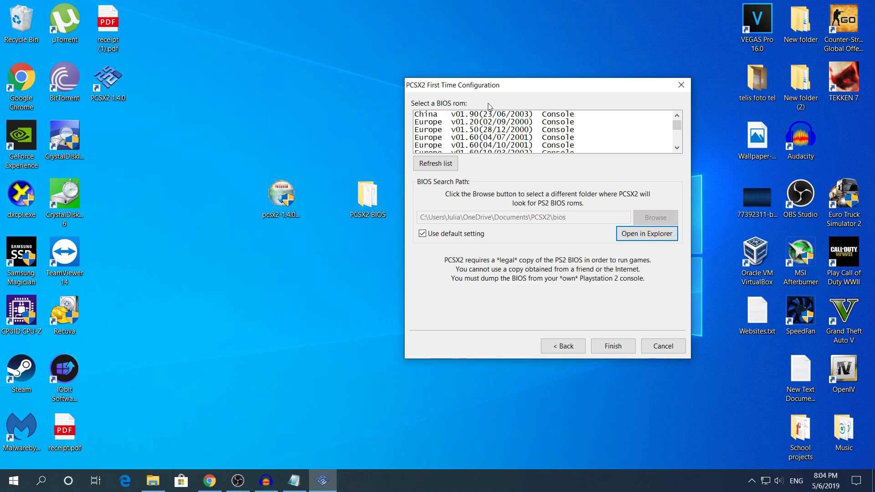
# Select the USA v02.30 (20/02/2008) BIOS and finish the first-time configuration.
pyautogui.click(438, 122)
pyautogui.click(450, 114)
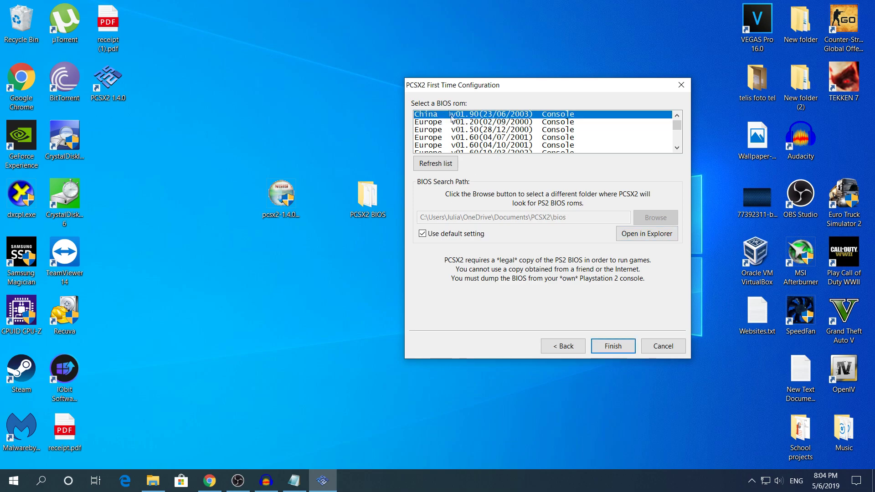
pyautogui.scroll(-5, 469, 134)
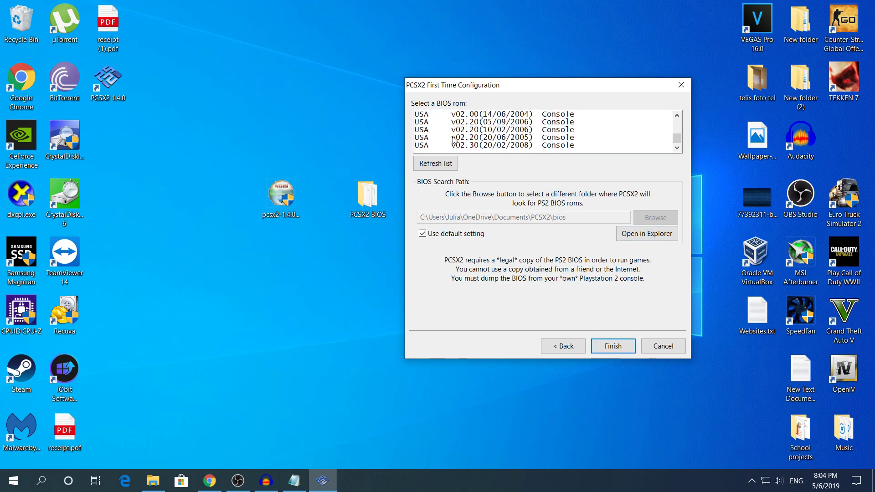
pyautogui.scroll(5, 440, 144)
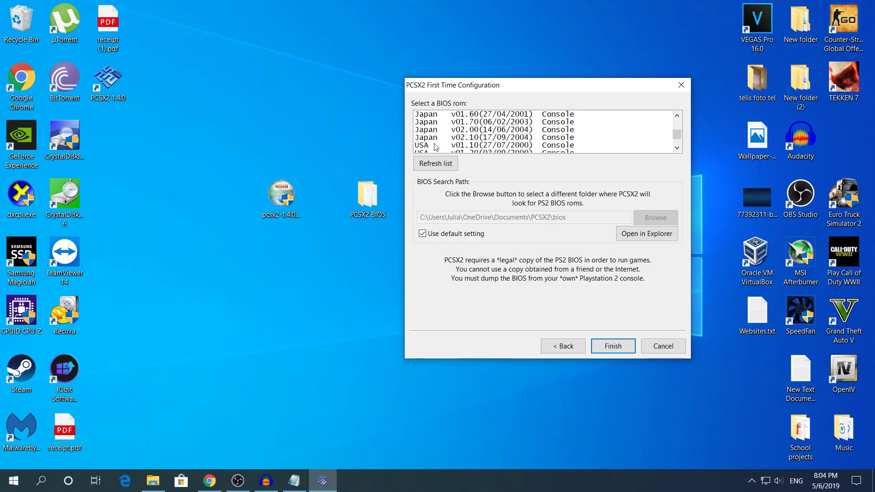
pyautogui.scroll(-5, 435, 147)
pyautogui.click(420, 146)
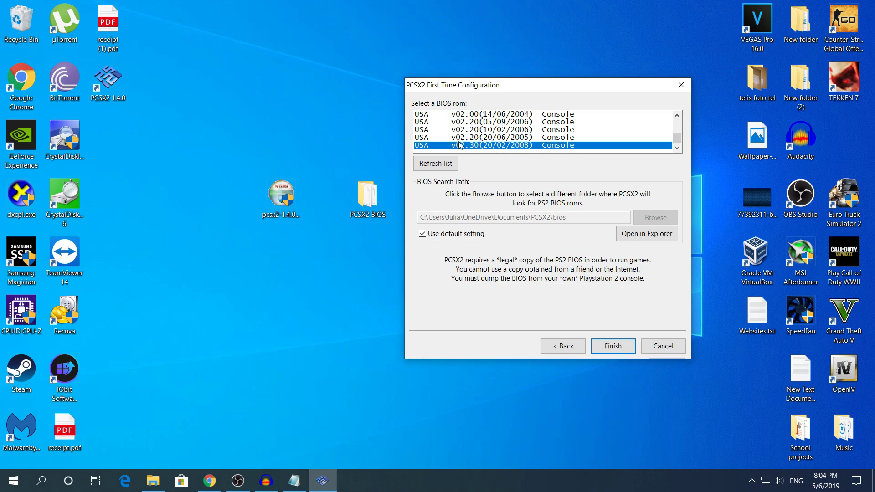
pyautogui.click(631, 349)
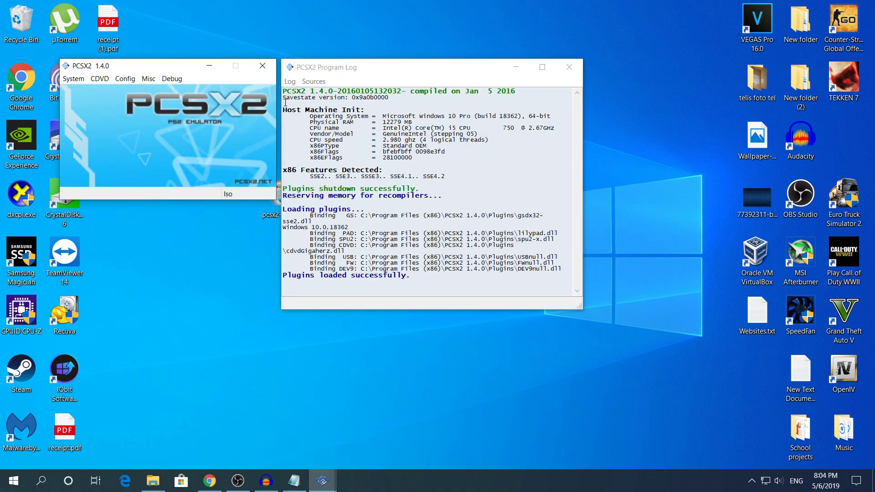
# Close the Program Log and look through PCSX2's Config and CDVD menus.
pyautogui.click(569, 72)
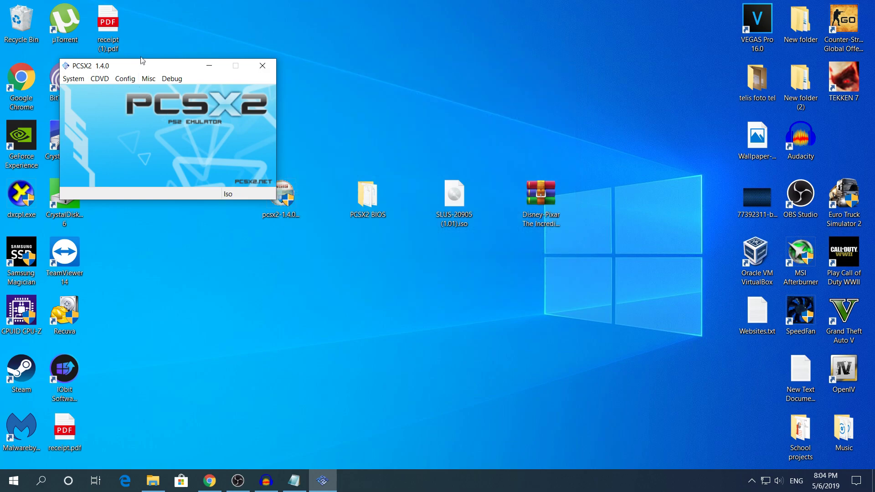
pyautogui.moveTo(141, 64); pyautogui.dragTo(310, 60)
pyautogui.click(292, 75)
pyautogui.click(269, 74)
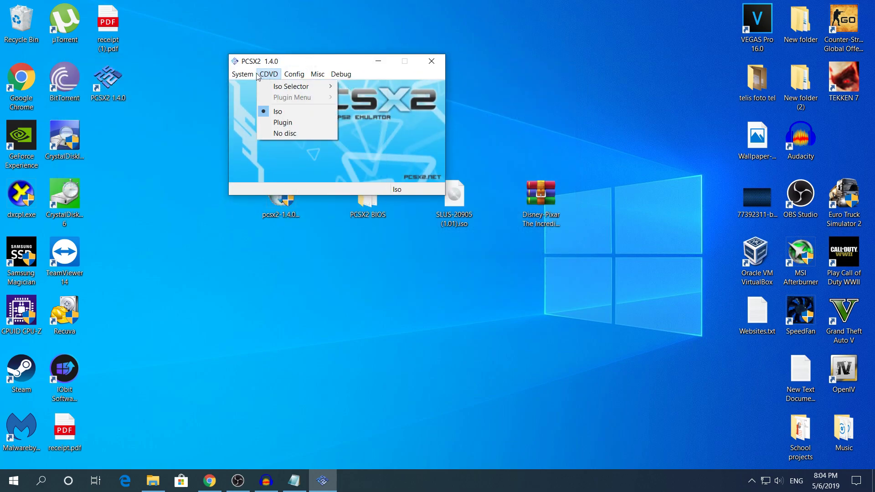
pyautogui.click(269, 74)
pyautogui.click(268, 74)
pyautogui.click(287, 58)
# Minimize PCSX2 and the bios Explorer window to leave the desktop showing.
pyautogui.moveTo(287, 58); pyautogui.dragTo(198, 7)
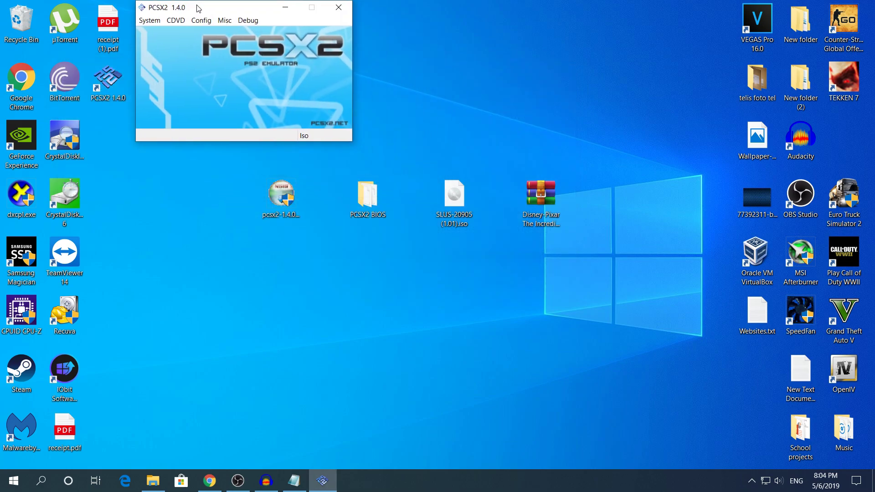
pyautogui.click(285, 7)
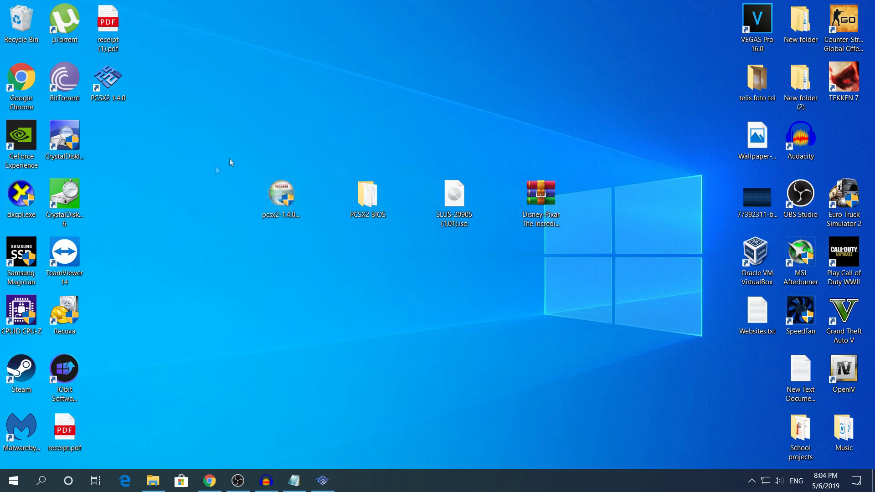
pyautogui.click(153, 481)
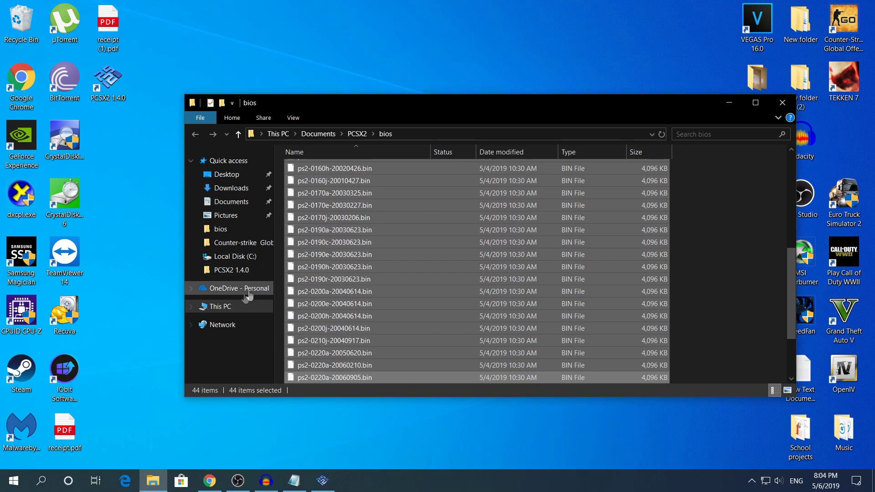
pyautogui.click(728, 103)
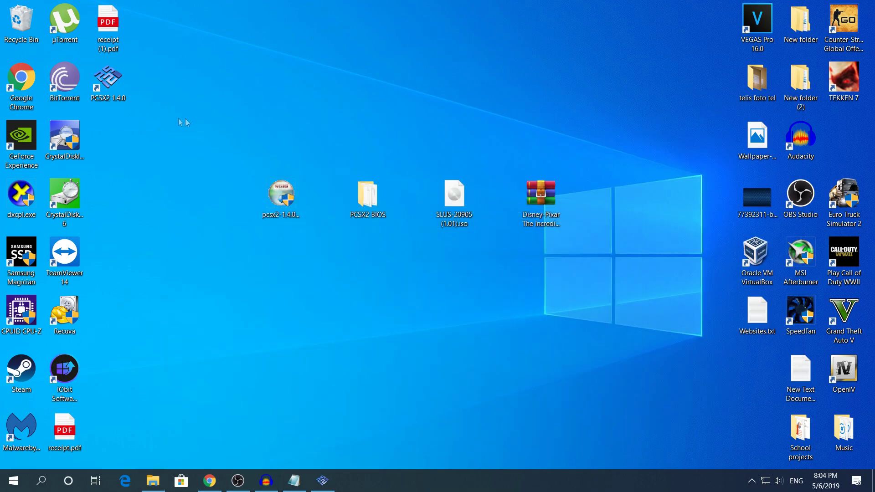
# Open the PCSX2 1.4.0 install folder and create a new folder named GAMES there.
pyautogui.rightClick(105, 76)
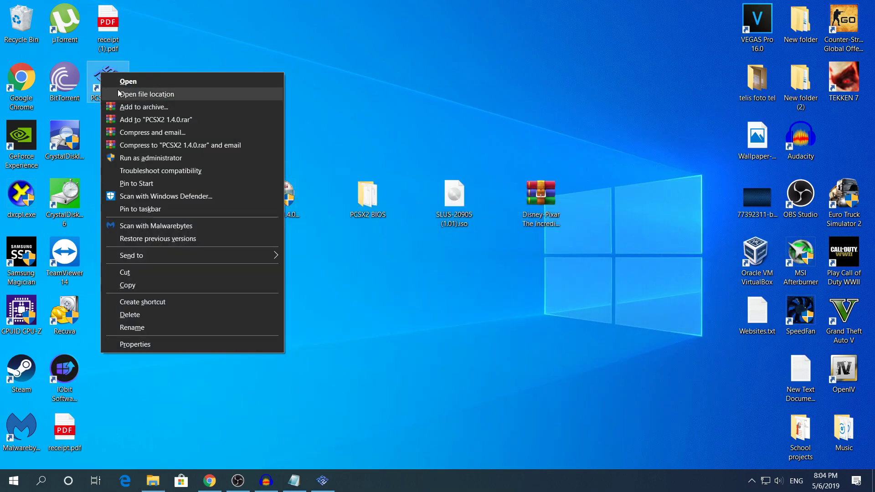
pyautogui.click(118, 93)
pyautogui.rightClick(374, 357)
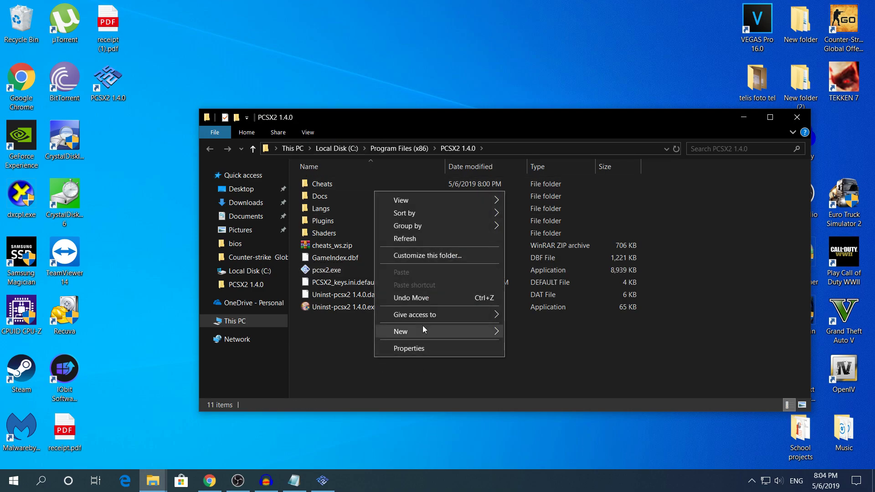
pyautogui.moveTo(422, 335)
pyautogui.click(551, 330)
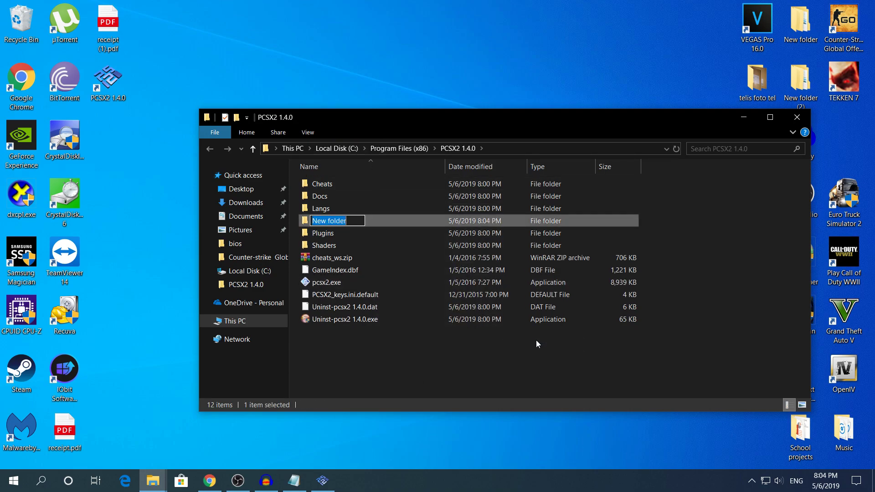
pyautogui.write('ISO')
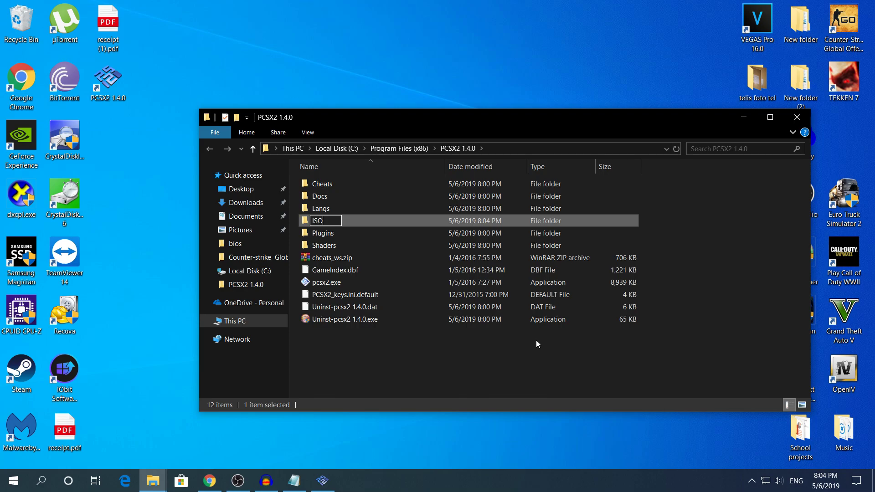
pyautogui.press('BackSpace')
pyautogui.press('BackSpace')
pyautogui.write('GAMES')
pyautogui.press('Return')
# Move SLUS-20905 (1.01).iso from the desktop into GAMES, granting administrator permission.
pyautogui.moveTo(670, 122); pyautogui.dragTo(546, 240)
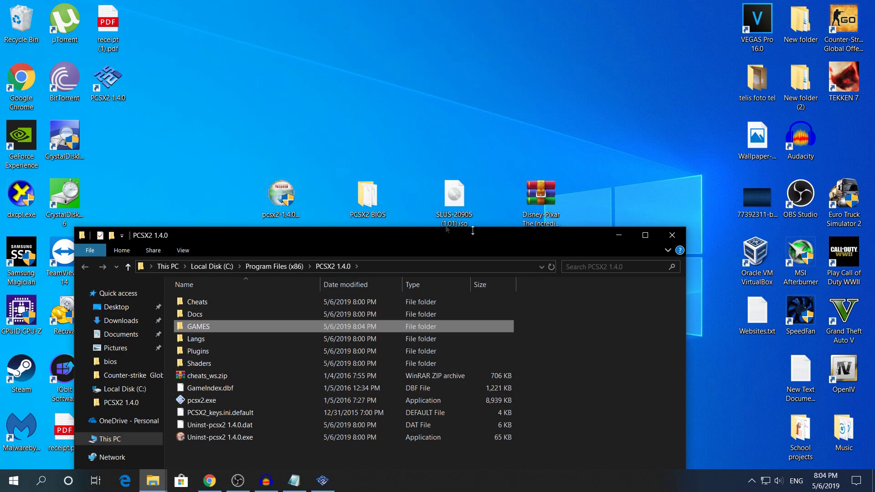
pyautogui.moveTo(454, 197); pyautogui.dragTo(438, 321)
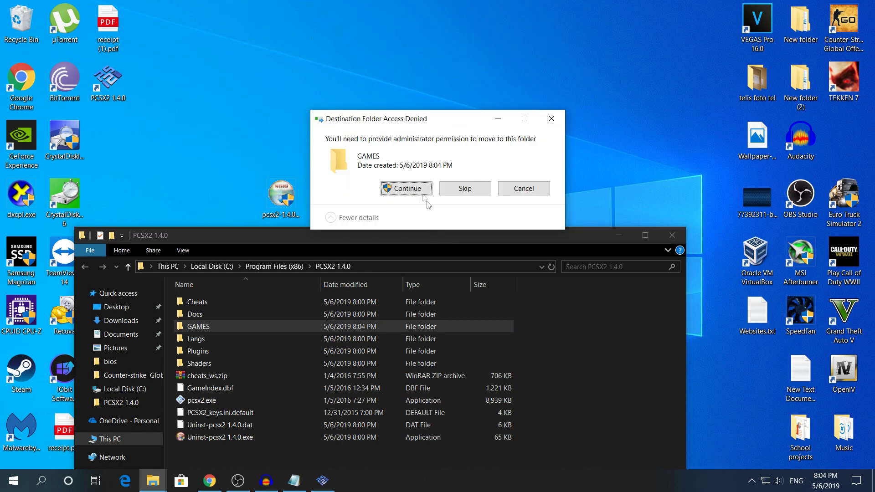
pyautogui.click(422, 191)
pyautogui.moveTo(578, 237); pyautogui.dragTo(613, 105)
# Bring up Websites.txt and highlight its PCSX2, BIOS and ISO download link lines.
pyautogui.click(650, 105)
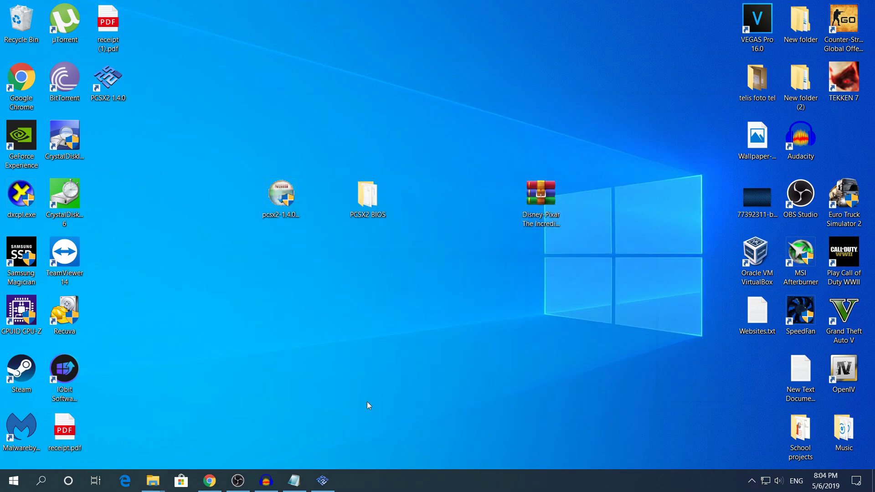
pyautogui.click(286, 455)
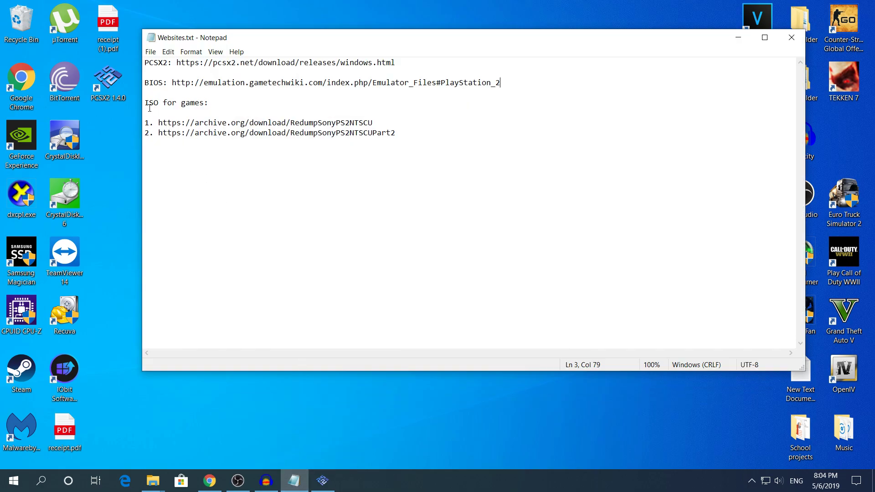
pyautogui.moveTo(156, 122); pyautogui.dragTo(389, 136)
pyautogui.click(355, 132)
pyautogui.moveTo(161, 115); pyautogui.dragTo(416, 147)
pyautogui.click(416, 146)
pyautogui.click(732, 38)
# Compare the RedumpSonyPS2NTSCU and Part2 archive tabs and scroll through the game titles.
pyautogui.click(230, 422)
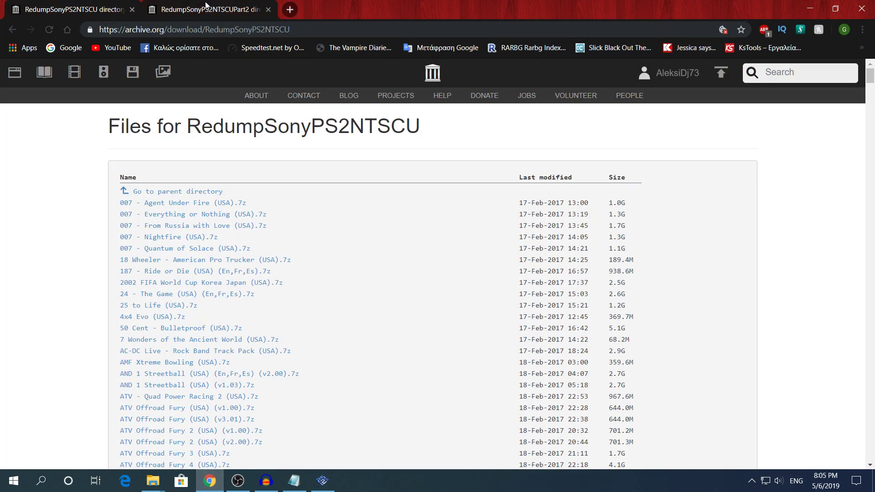
pyautogui.click(207, 7)
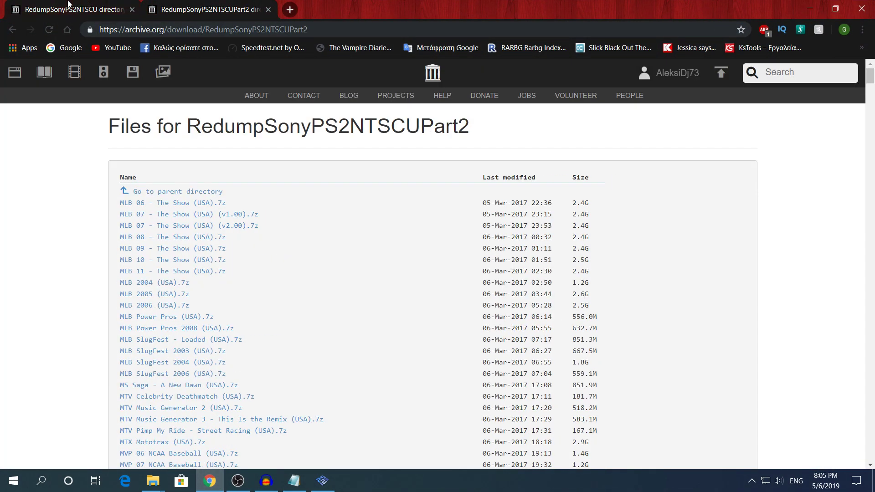
pyautogui.click(73, 9)
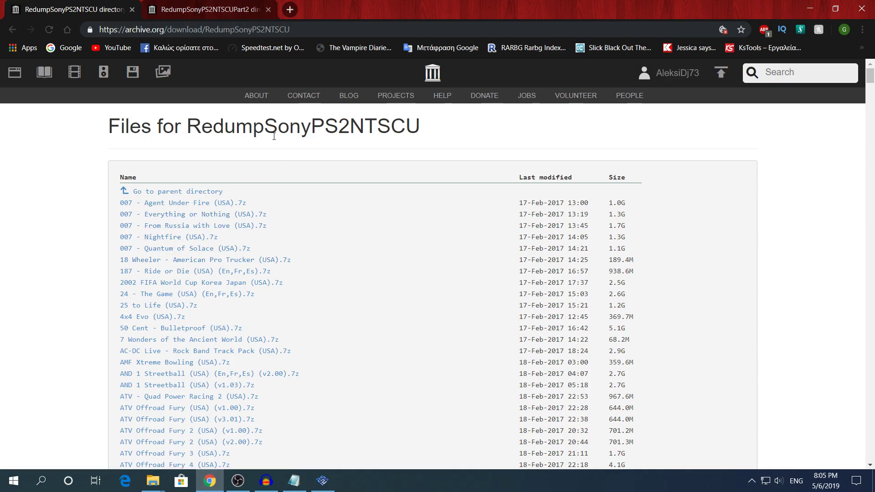
pyautogui.scroll(-20, 400, 219)
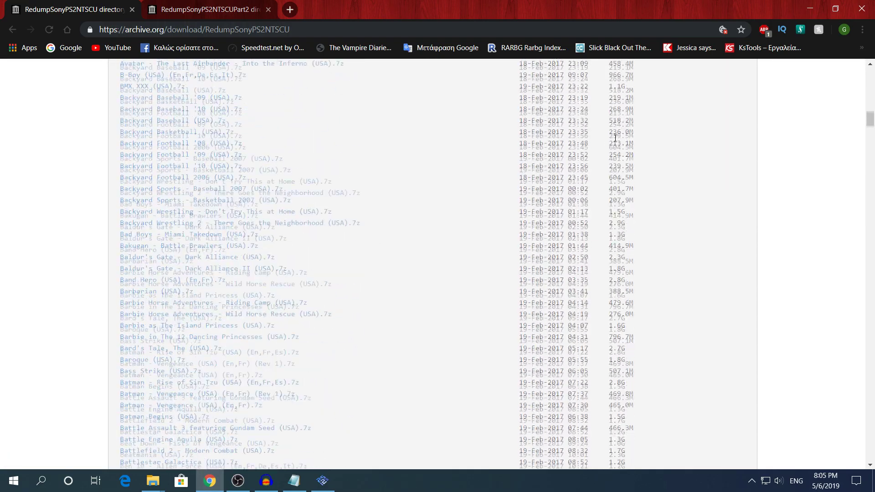
pyautogui.scroll(20, 825, 190)
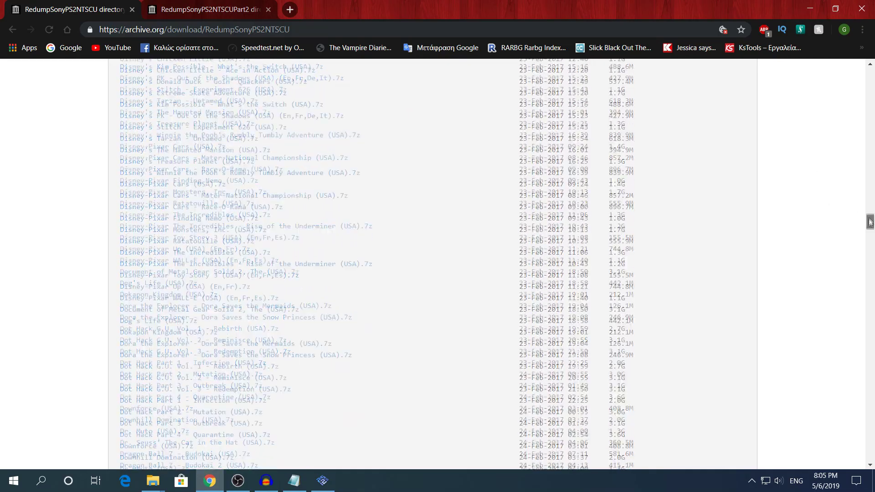
pyautogui.click(210, 9)
pyautogui.click(72, 10)
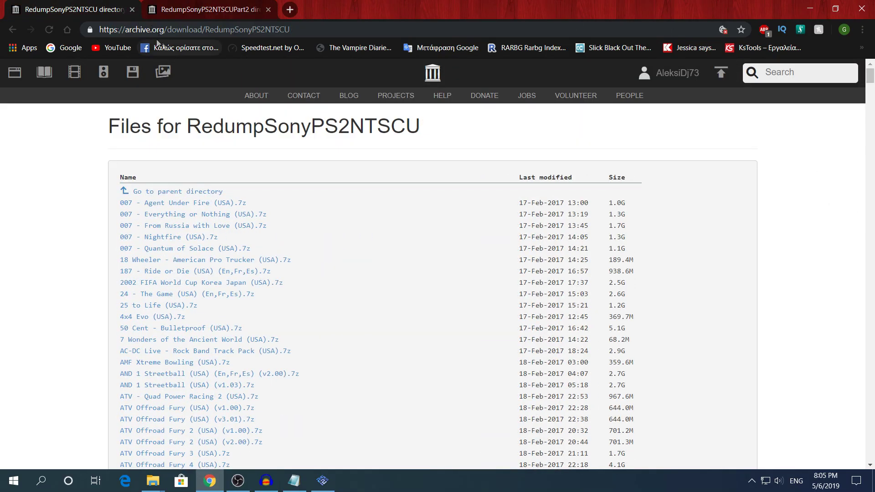
pyautogui.scroll(-15, 37, 155)
pyautogui.scroll(-20, 23, 239)
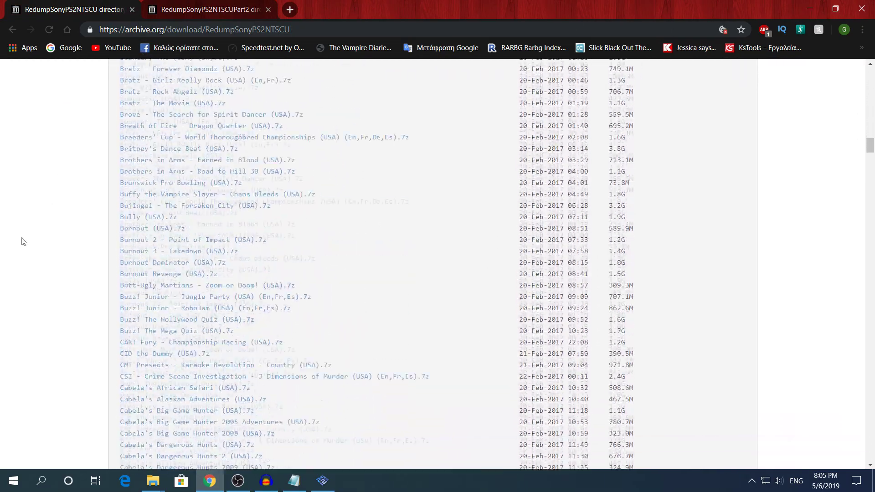
pyautogui.scroll(-20, 24, 239)
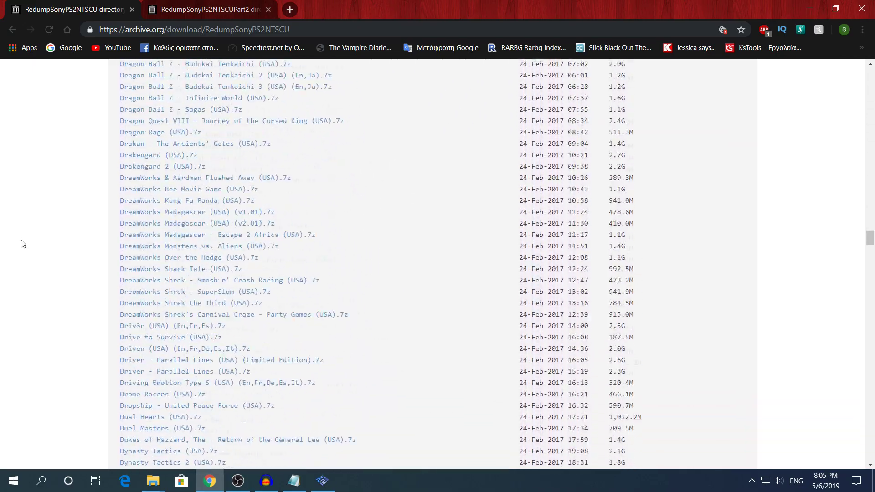
pyautogui.scroll(20, 19, 240)
pyautogui.scroll(20, 80, 214)
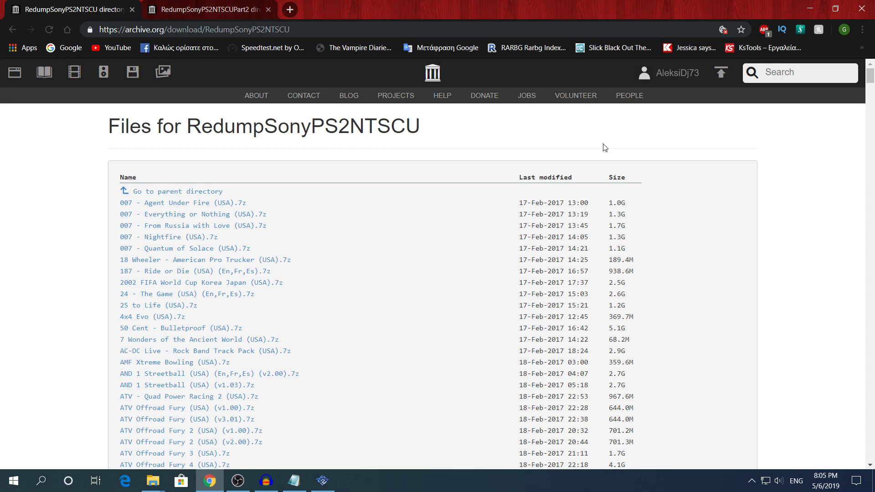
# Search the file list page for 'incredi', then for 'ghost'.
pyautogui.hotkey('ctrl', 'f')
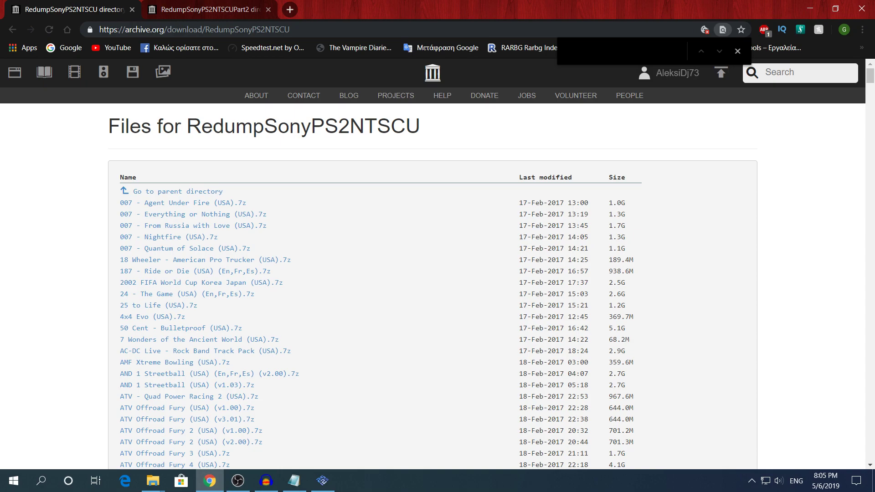
pyautogui.write('incredi')
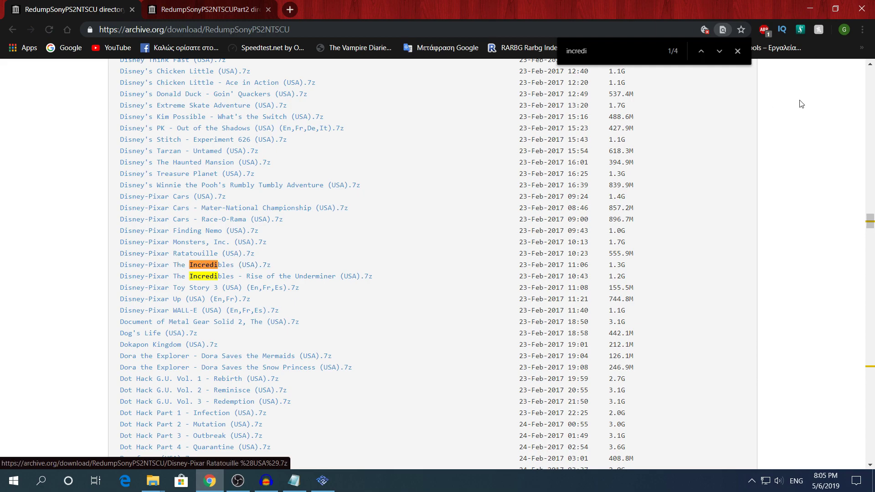
pyautogui.click(738, 50)
pyautogui.click(861, 29)
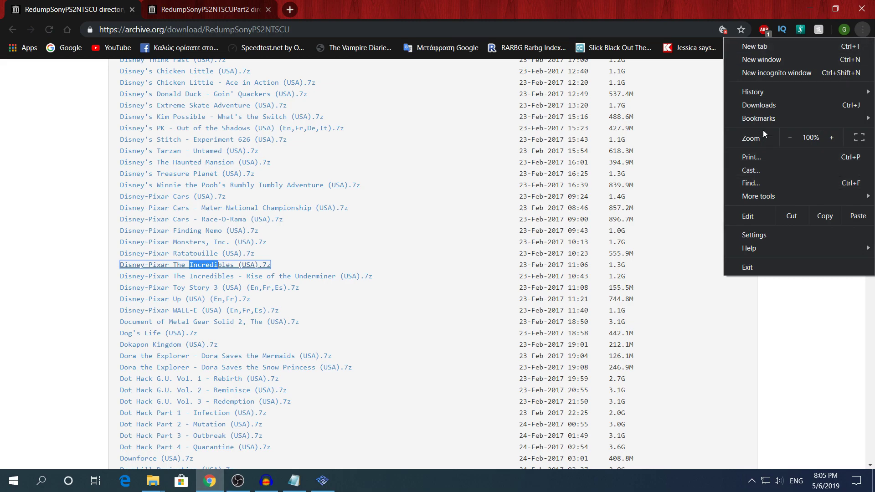
pyautogui.click(750, 183)
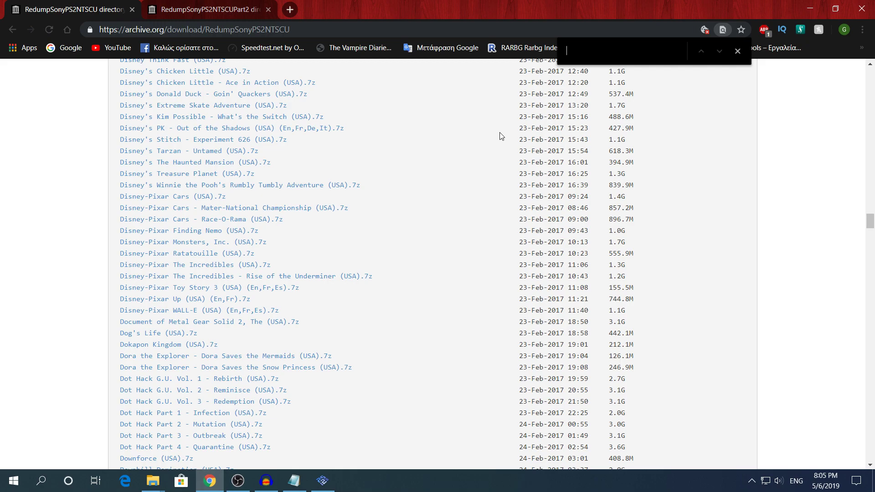
pyautogui.write('ghost in the')
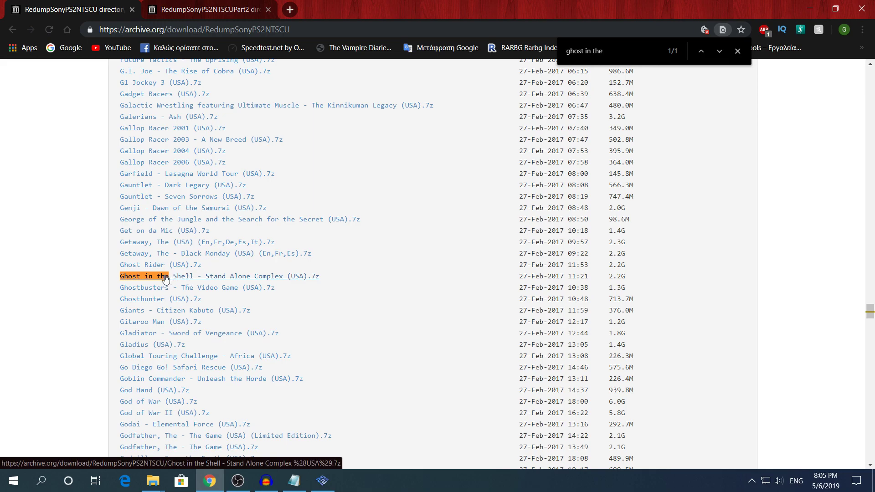
# Open the Ghost in the Shell - Stand Alone Complex link, go back, then switch to the Part2 tab.
pyautogui.click(166, 280)
pyautogui.click(14, 35)
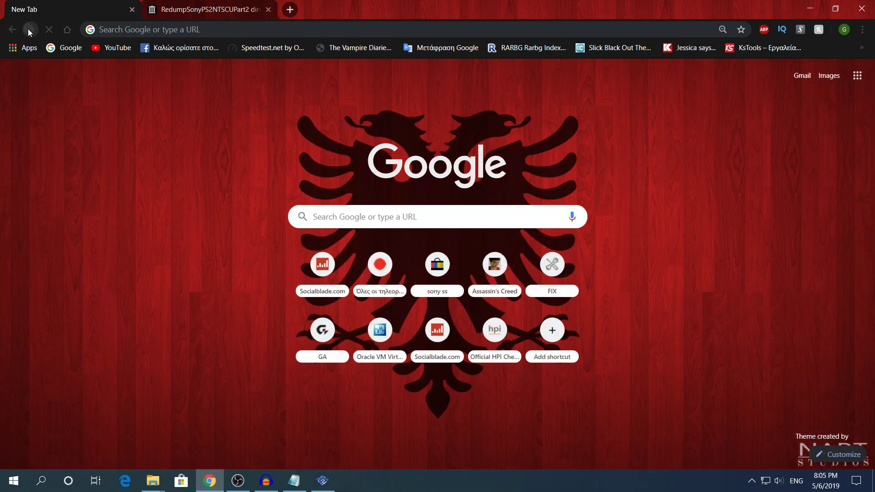
pyautogui.click(29, 30)
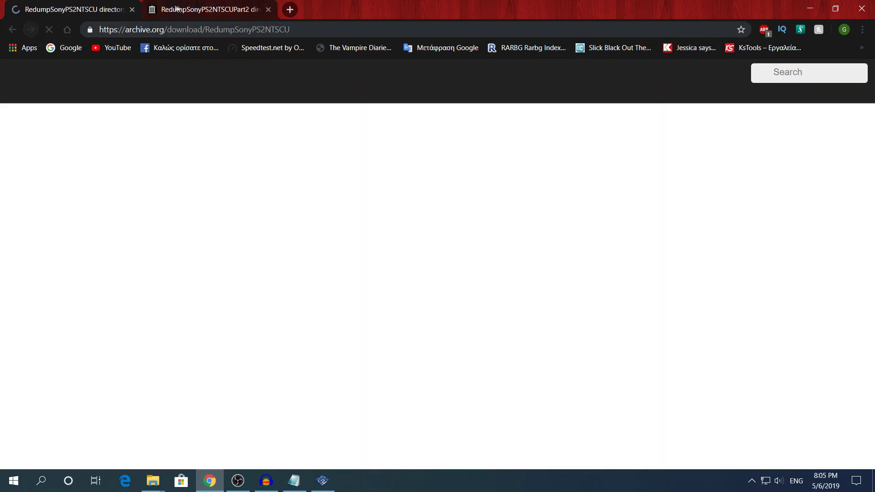
pyautogui.scroll(-3, 141, 173)
pyautogui.scroll(5, 140, 172)
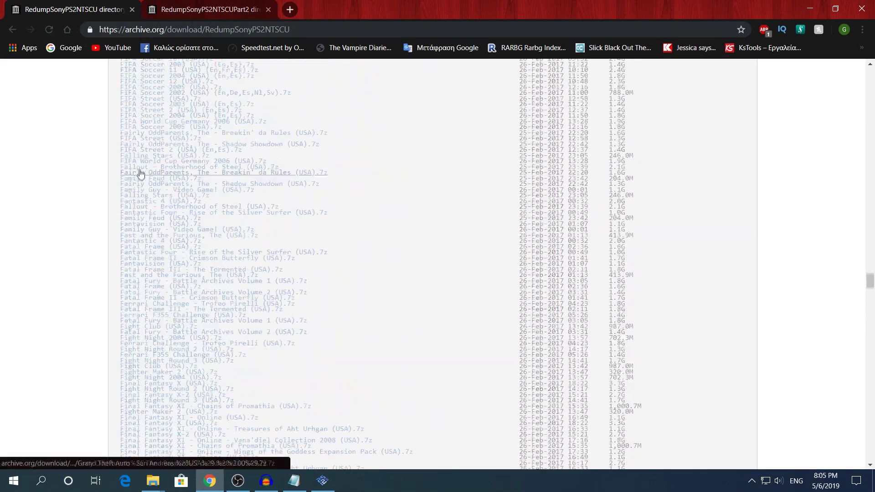
pyautogui.hotkey('ctrl', 'Tab')
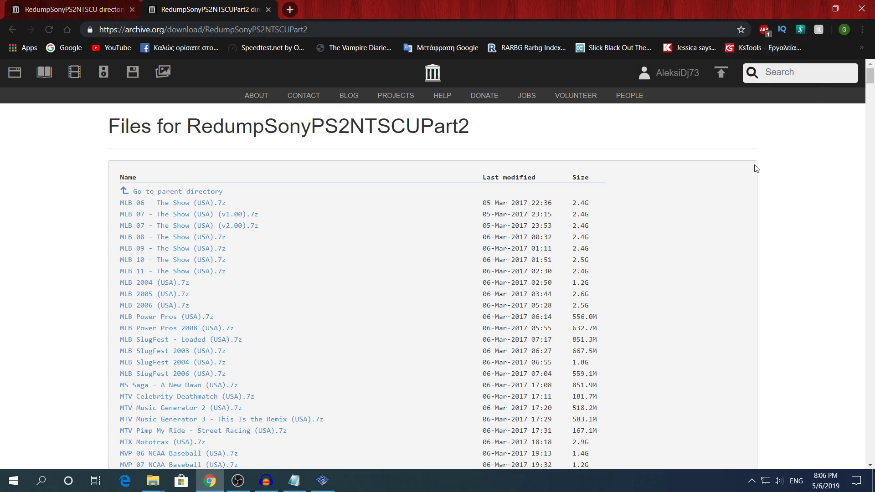
# Close the Part2 listing tab and bring up PCSX2's System menu.
pyautogui.hotkey('ctrl', 'w')
pyautogui.hotkey('ctrl', 'w')
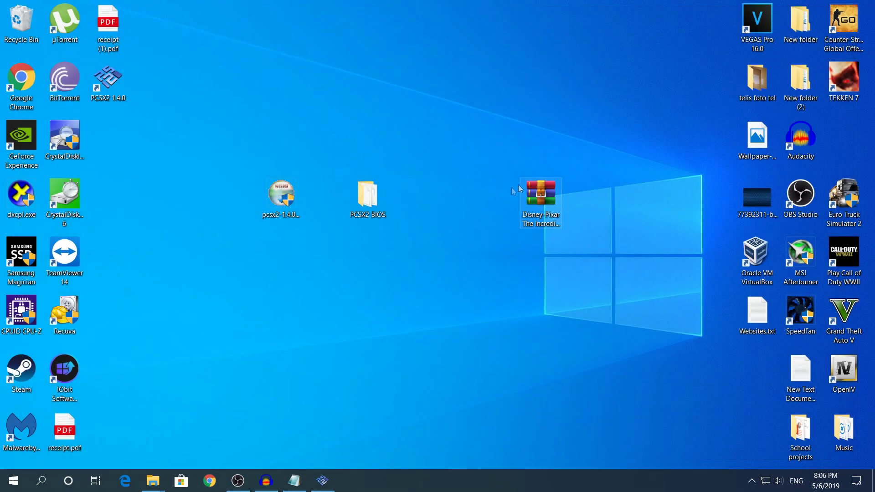
pyautogui.click(320, 483)
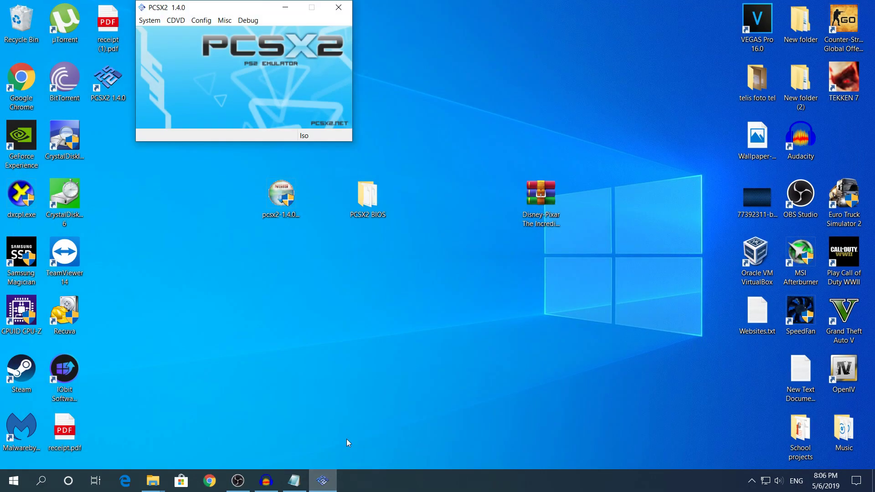
pyautogui.click(192, 26)
pyautogui.click(159, 20)
pyautogui.click(159, 19)
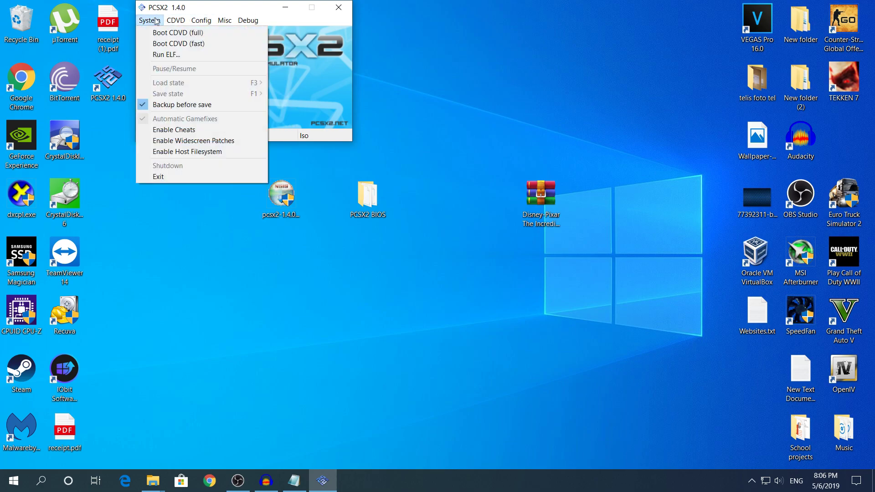
# Set the CDVD source to No disc and boot the PS2 system.
pyautogui.click(176, 20)
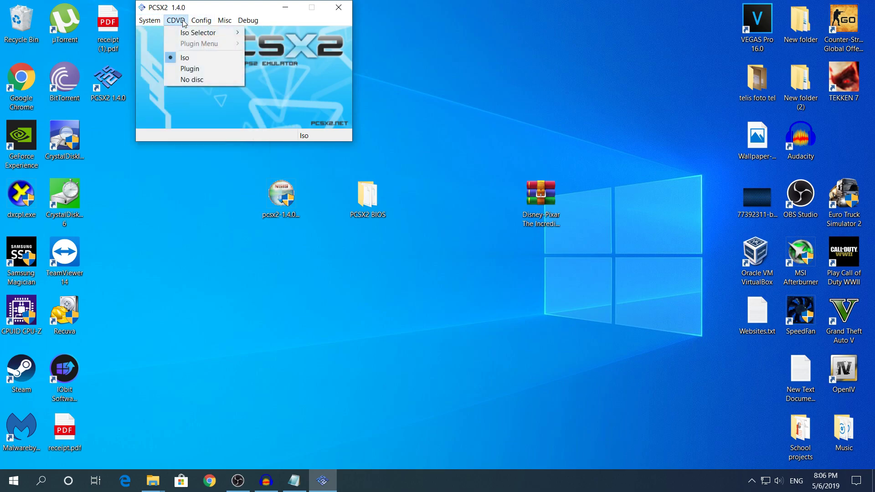
pyautogui.click(176, 80)
pyautogui.click(150, 20)
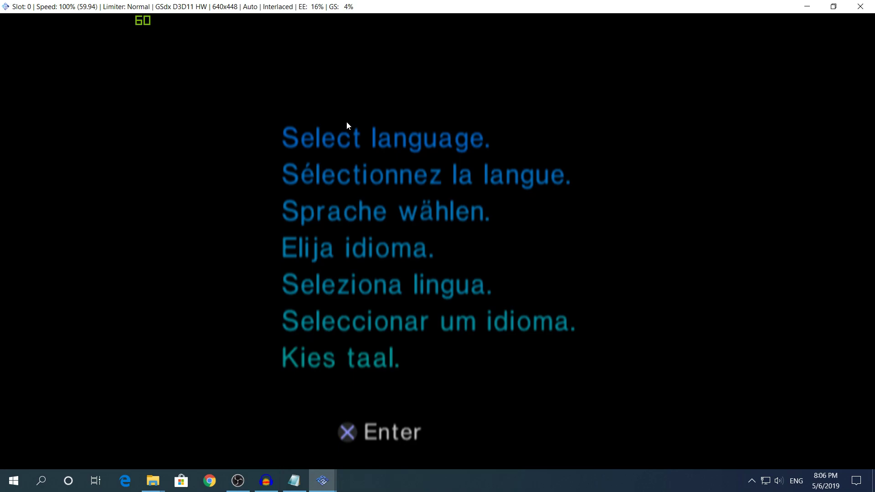
# Confirm English language, the Kabul time zone and standard winter time.
pyautogui.press('Return')
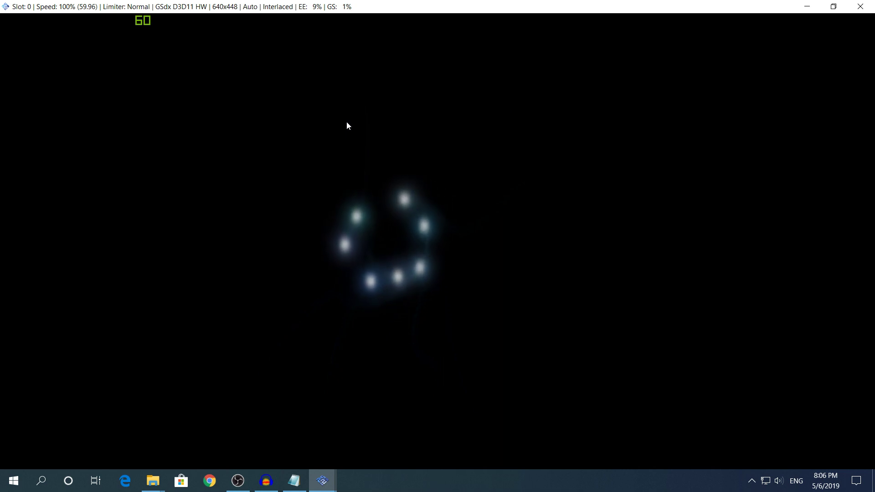
pyautogui.press('Return')
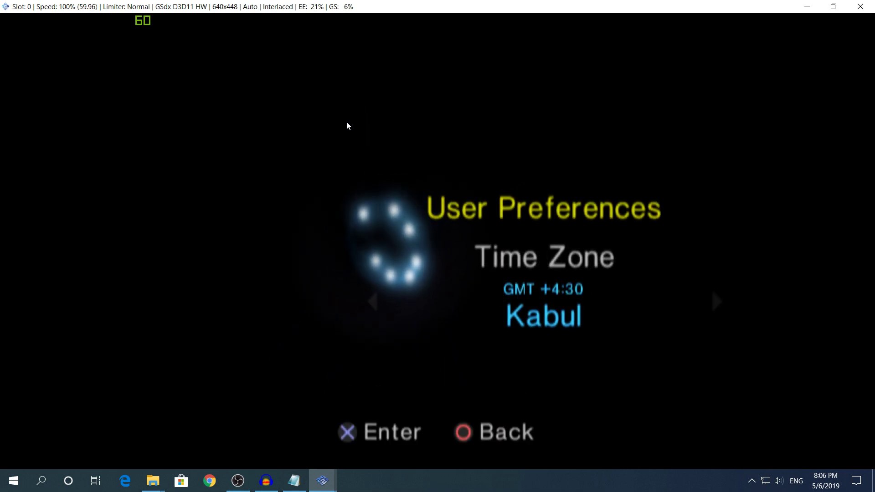
pyautogui.press('Return')
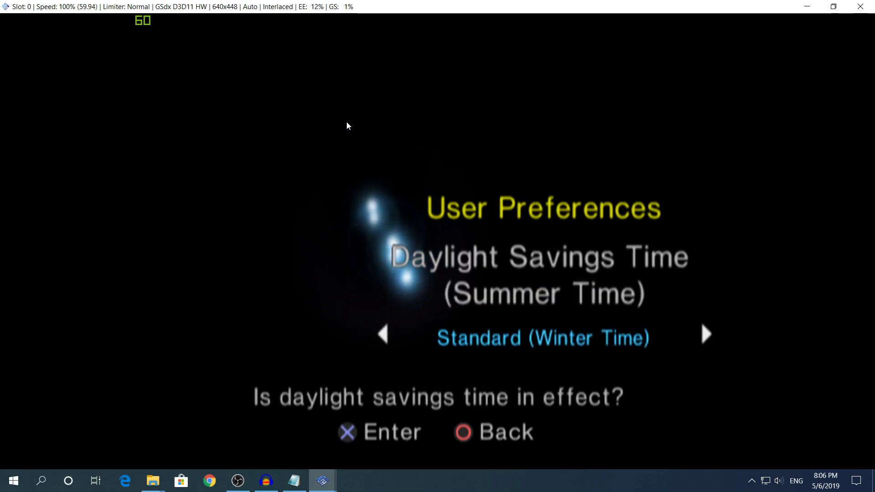
pyautogui.press('Return')
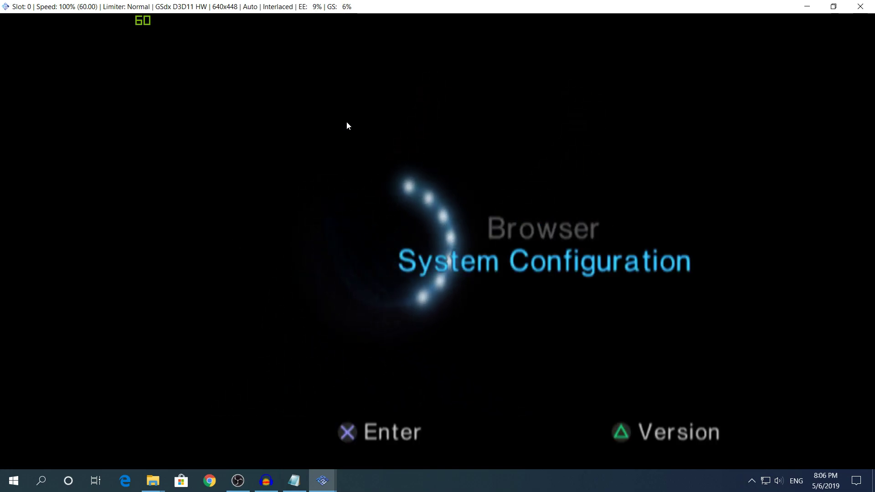
# Select Browser in the PS2 main menu and enter it.
pyautogui.press('Up')
pyautogui.press('Down')
pyautogui.press('Up')
pyautogui.press('Down')
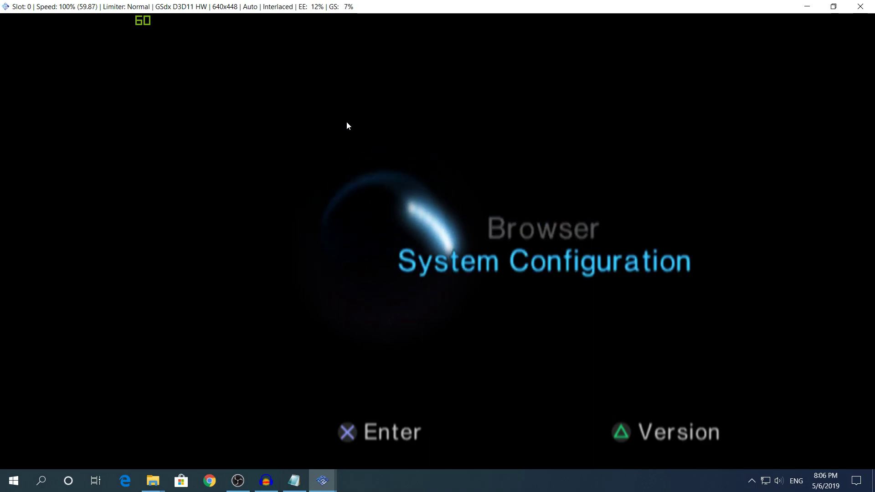
pyautogui.press('Up')
pyautogui.press('Return')
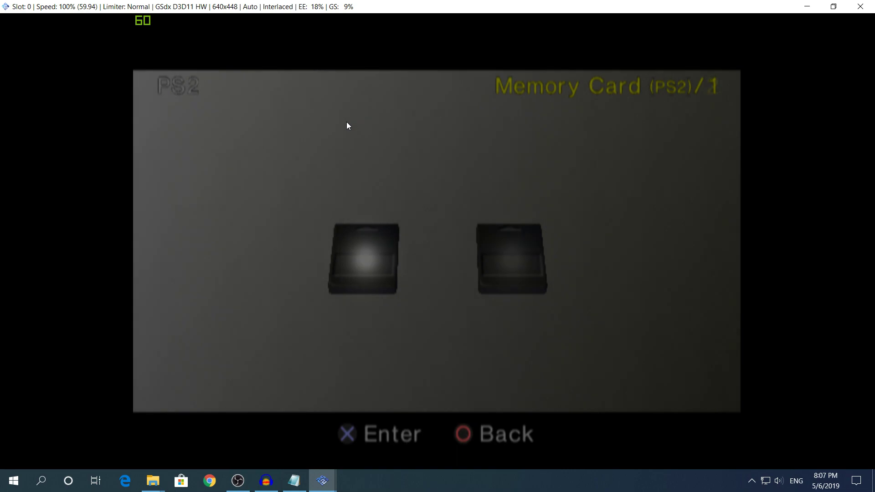
# Select Memory Card (PS2)/2 in the Browser and confirm Yes to format it.
pyautogui.press('Right')
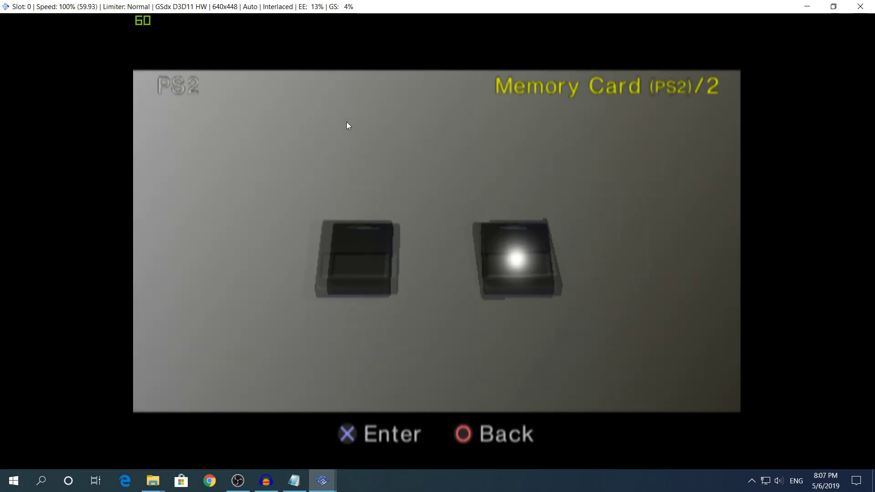
pyautogui.press('Return')
pyautogui.press('Left')
pyautogui.press('Return')
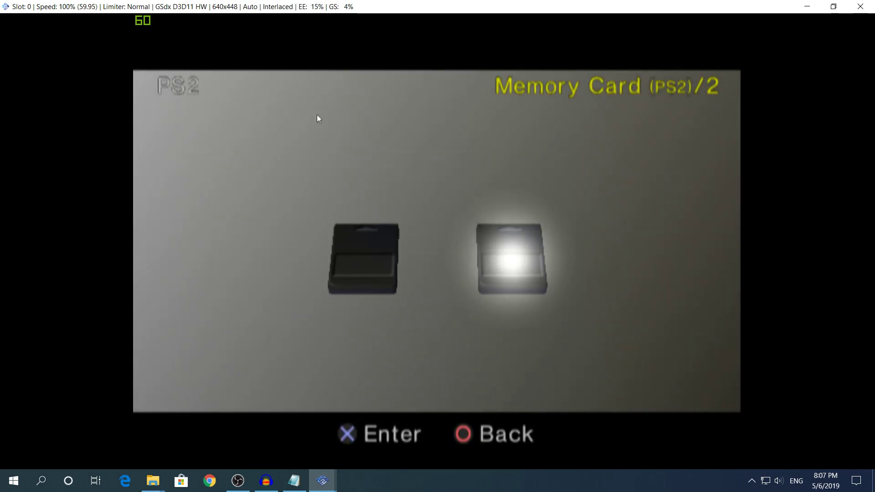
# Check then close the GSdx plugin settings, and open Config > Emulation Settings.
pyautogui.moveTo(326, 477)
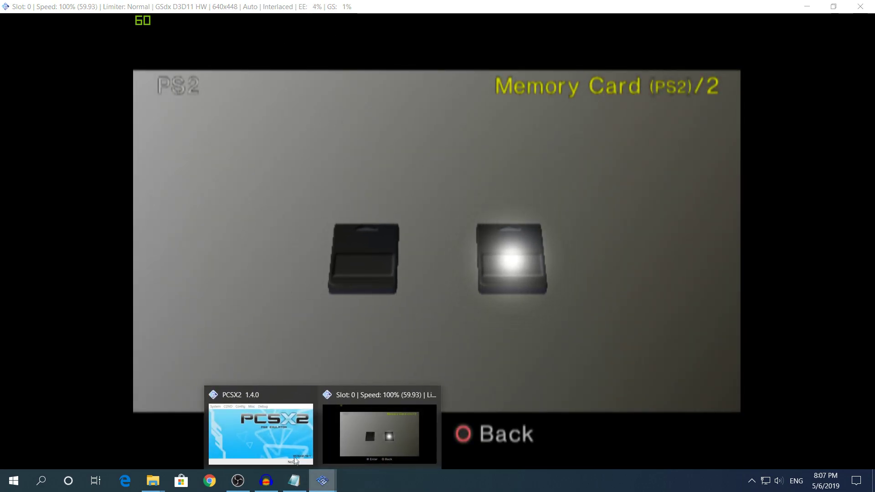
pyautogui.click(260, 426)
pyautogui.click(211, 22)
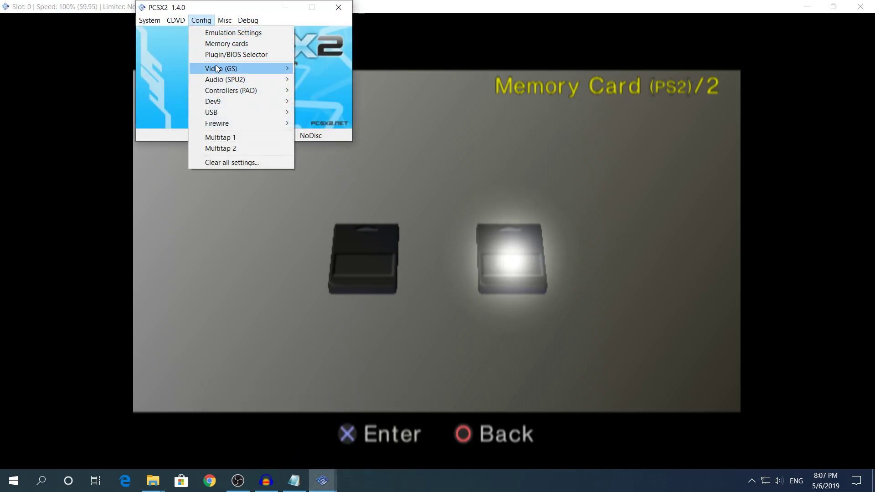
pyautogui.moveTo(232, 68)
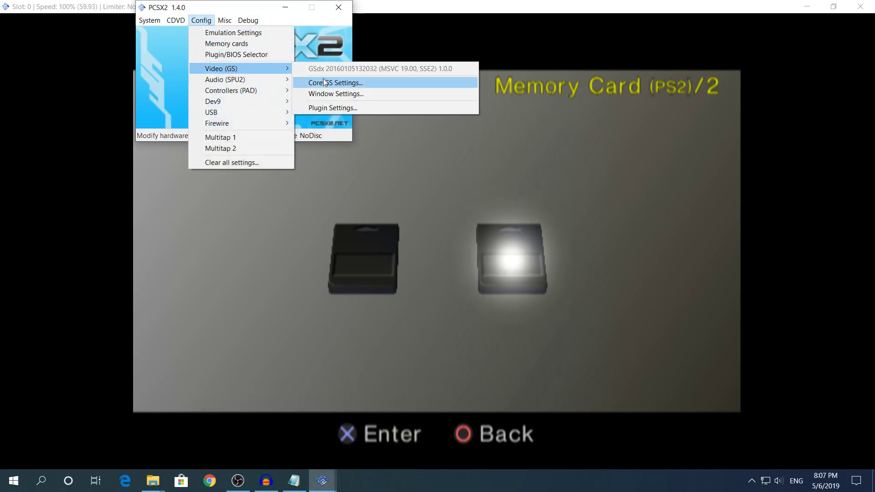
pyautogui.click(312, 108)
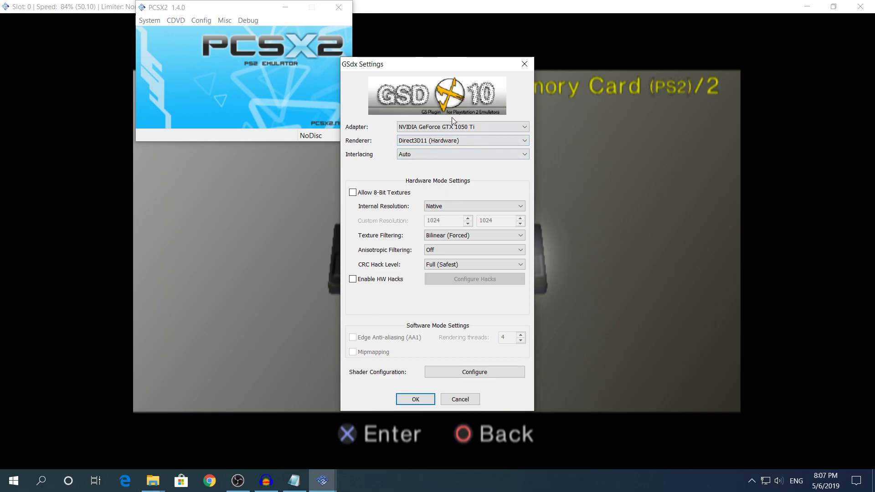
pyautogui.click(525, 63)
pyautogui.click(225, 21)
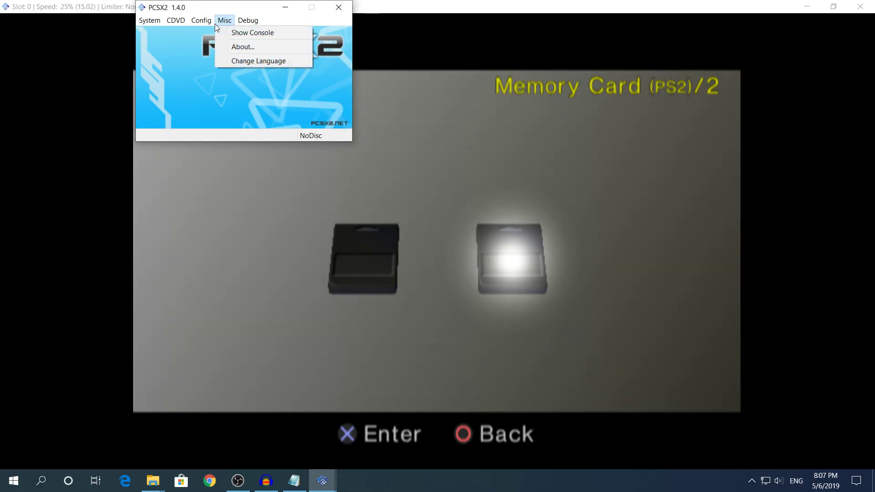
pyautogui.click(205, 33)
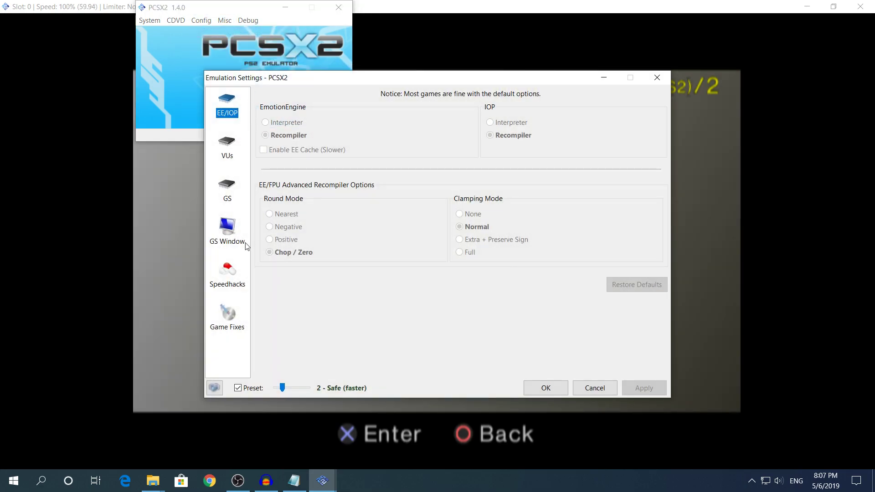
# Look at the VUs and GS Window pages, then close and reopen Emulation Settings.
pyautogui.click(230, 158)
pyautogui.click(232, 222)
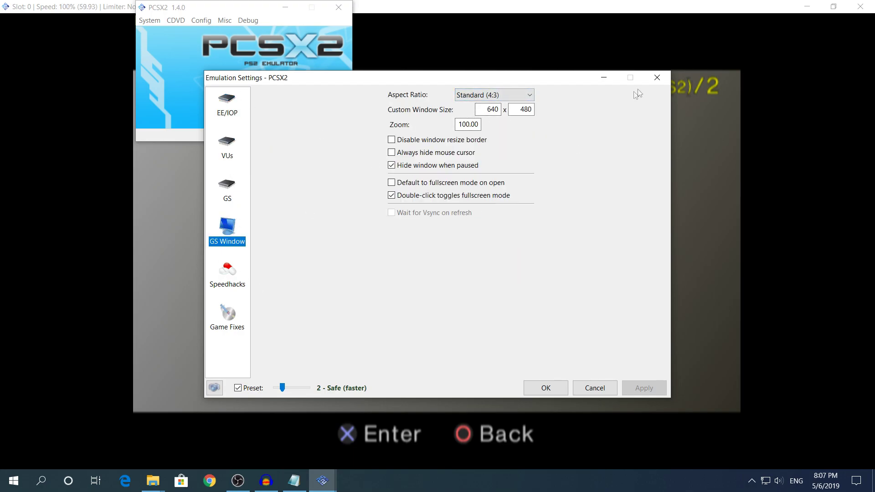
pyautogui.click(657, 77)
pyautogui.click(195, 19)
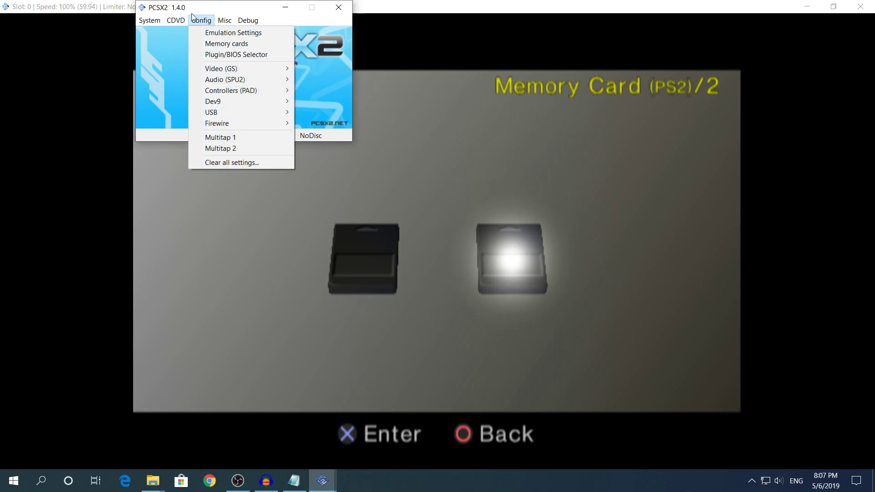
pyautogui.click(207, 33)
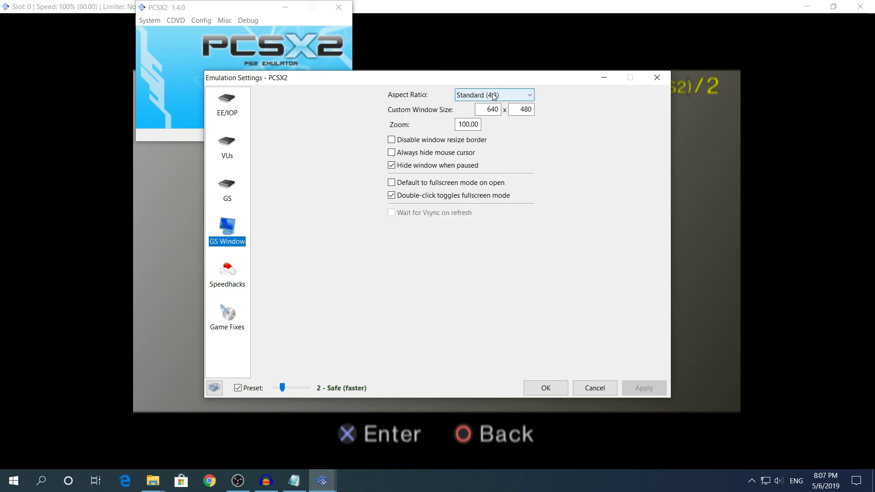
# Set Aspect Ratio to Fit to Window/Screen, apply it and confirm with OK.
pyautogui.click(480, 97)
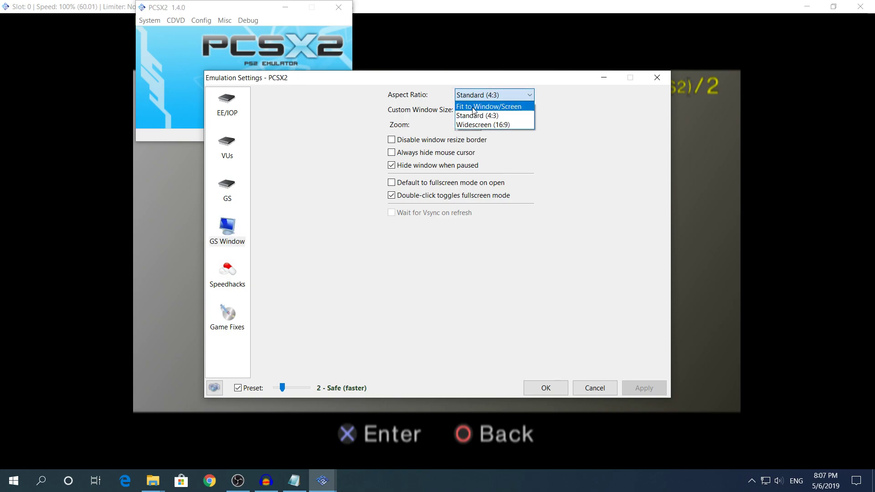
pyautogui.click(474, 109)
pyautogui.click(644, 387)
pyautogui.click(546, 388)
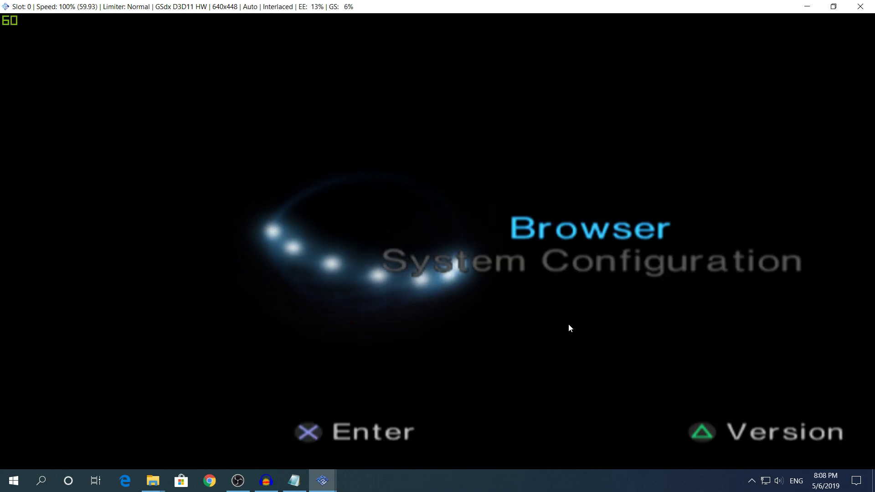
# Leave the game window and switch the CDVD source to Iso via Swap Disc.
pyautogui.press('Escape')
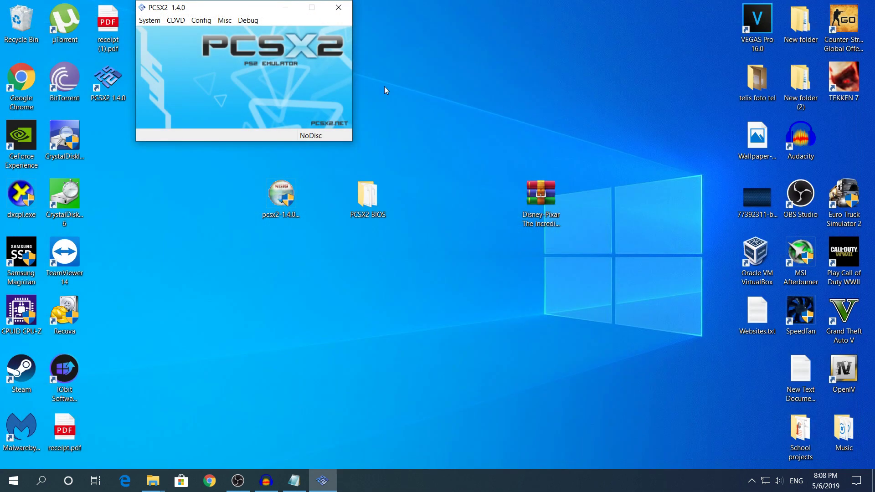
pyautogui.moveTo(269, 11); pyautogui.dragTo(185, 63)
pyautogui.click(141, 72)
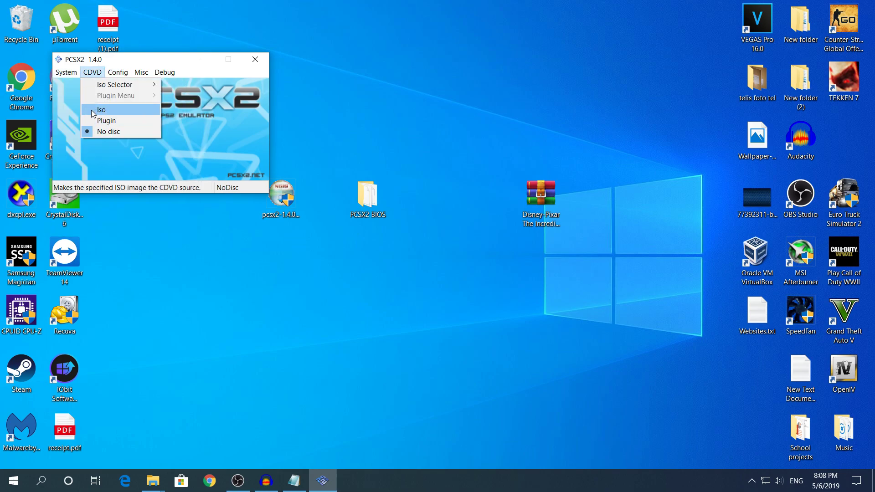
pyautogui.click(101, 109)
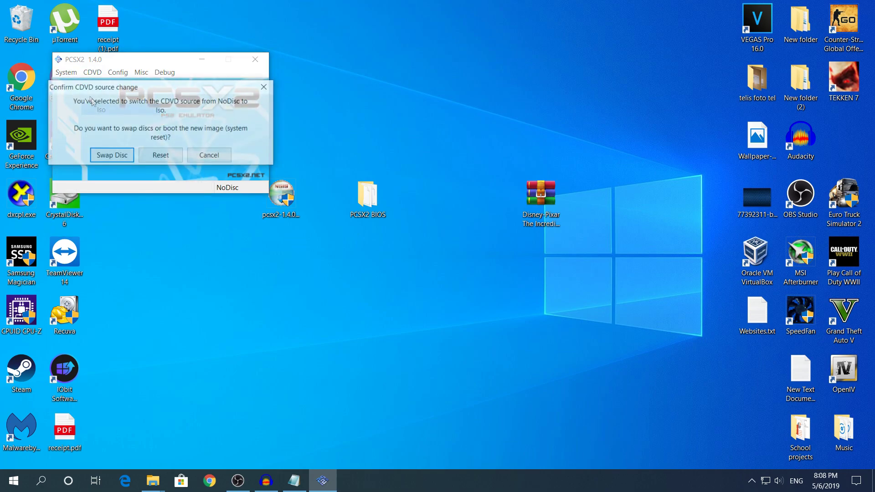
pyautogui.click(111, 158)
# Choose CDVD > Iso Selector > Browse... to pick a disc image.
pyautogui.click(89, 71)
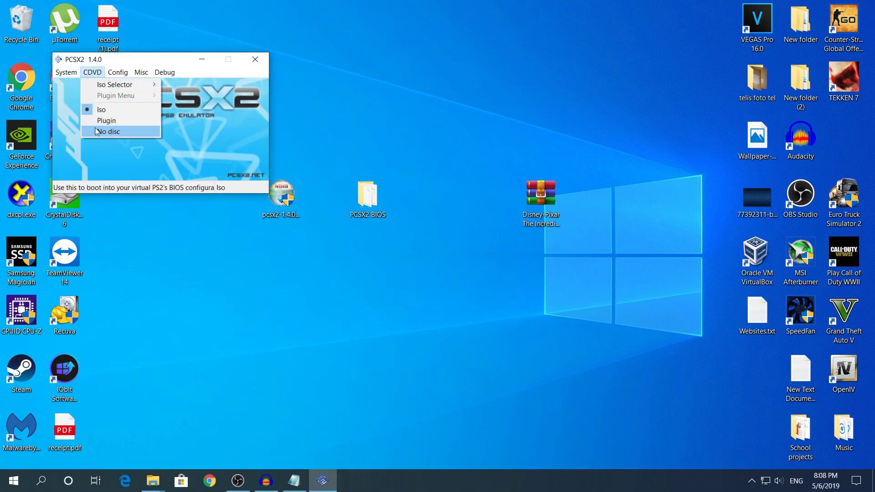
pyautogui.moveTo(68, 73)
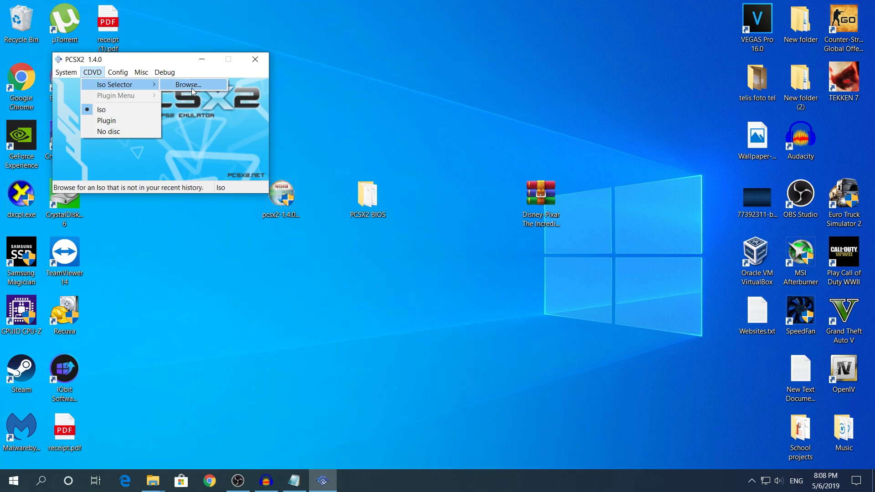
pyautogui.click(192, 86)
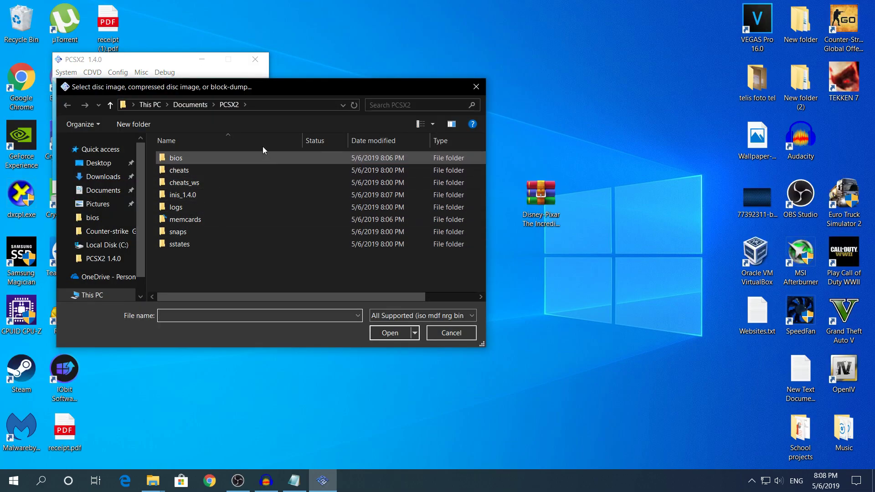
# Navigate the file dialog to This PC > Local Disk (C:) > Program Files (x86).
pyautogui.moveTo(292, 87); pyautogui.dragTo(436, 87)
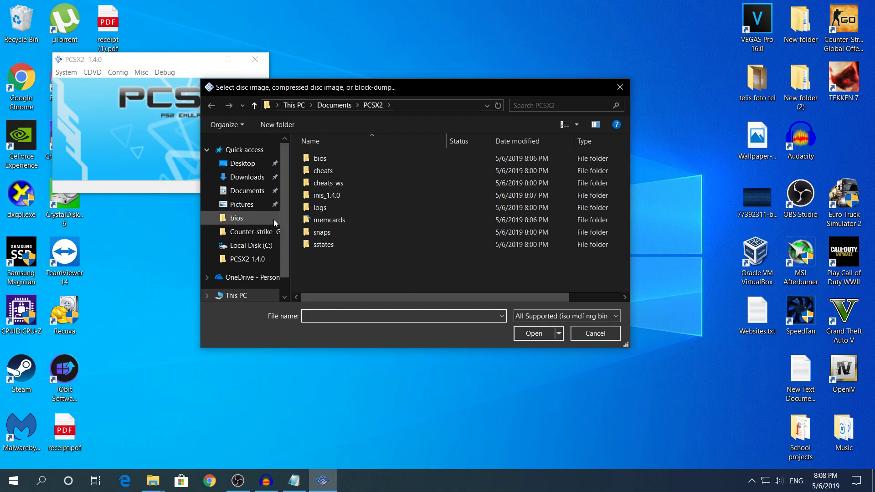
pyautogui.scroll(-1, 273, 220)
pyautogui.click(254, 268)
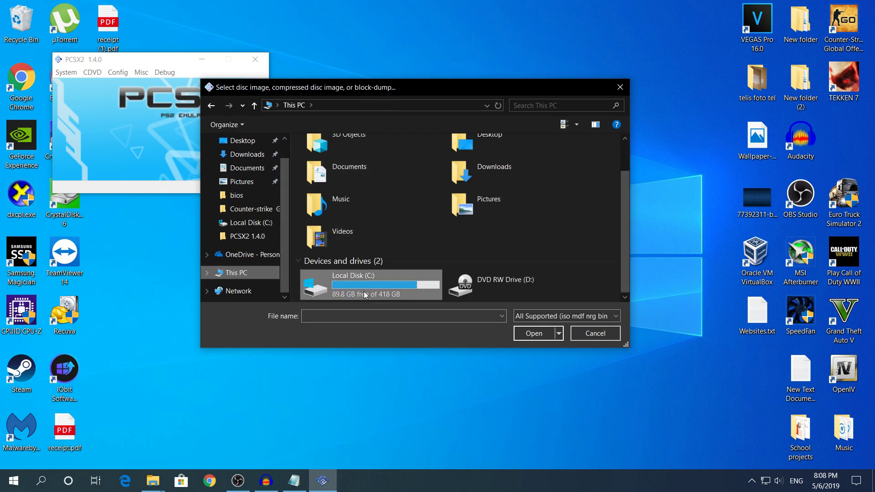
pyautogui.doubleClick(363, 283)
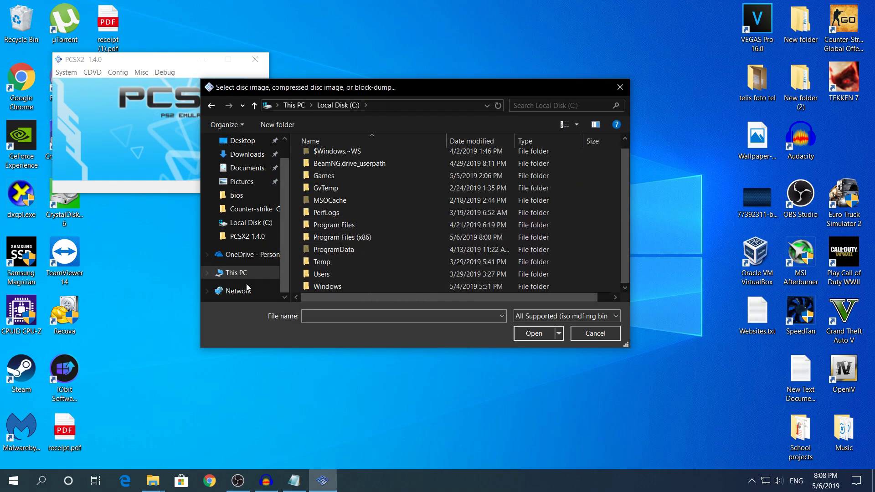
pyautogui.doubleClick(327, 238)
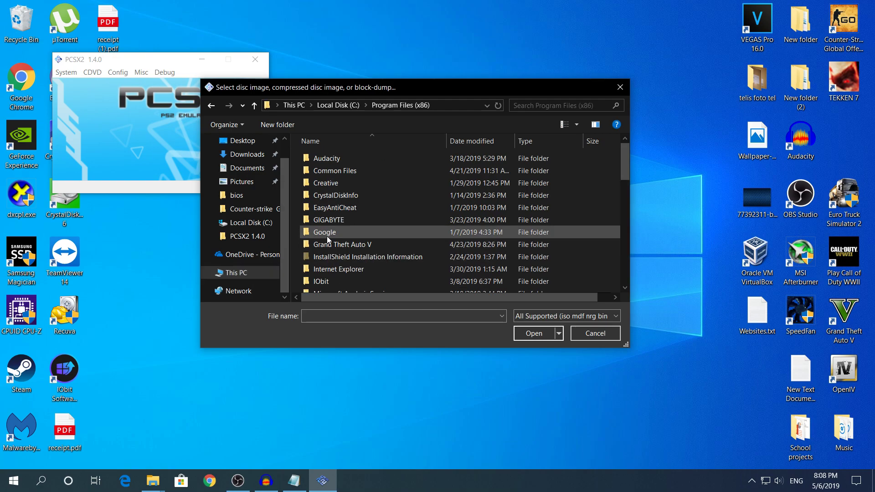
pyautogui.scroll(-4, 334, 255)
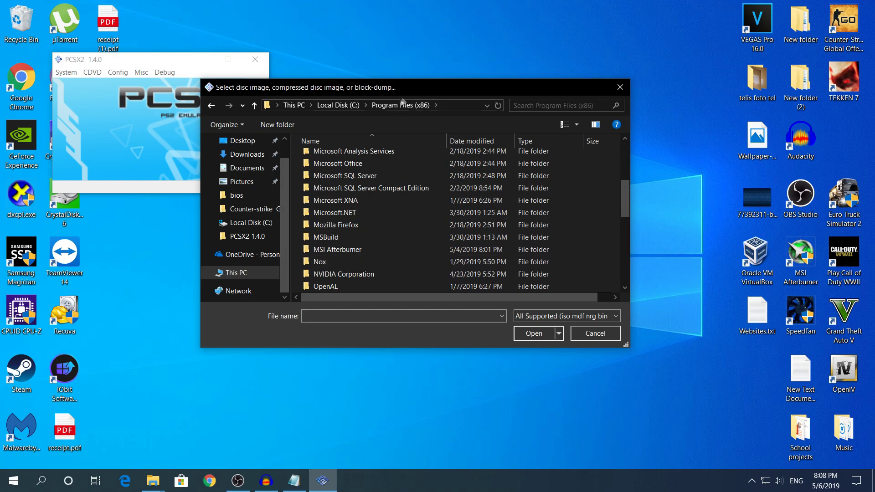
pyautogui.scroll(-2, 351, 246)
pyautogui.scroll(-2, 351, 246)
pyautogui.scroll(2, 352, 246)
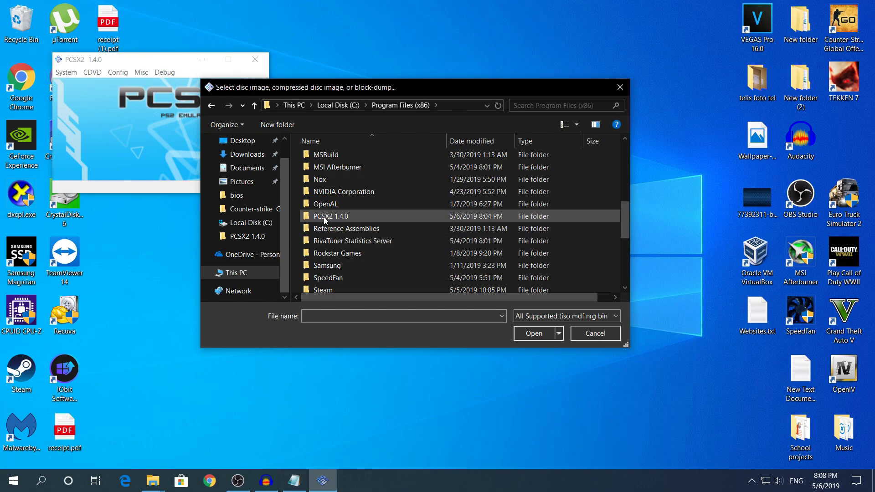
# Open SLUS-20905 (1.01).iso from the PCSX2 1.4.0\GAMES folder.
pyautogui.doubleClick(321, 217)
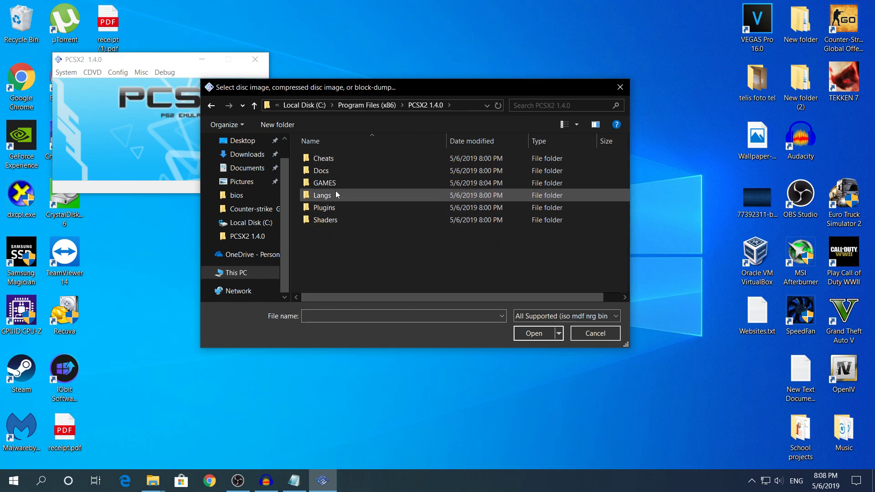
pyautogui.doubleClick(324, 183)
pyautogui.click(341, 158)
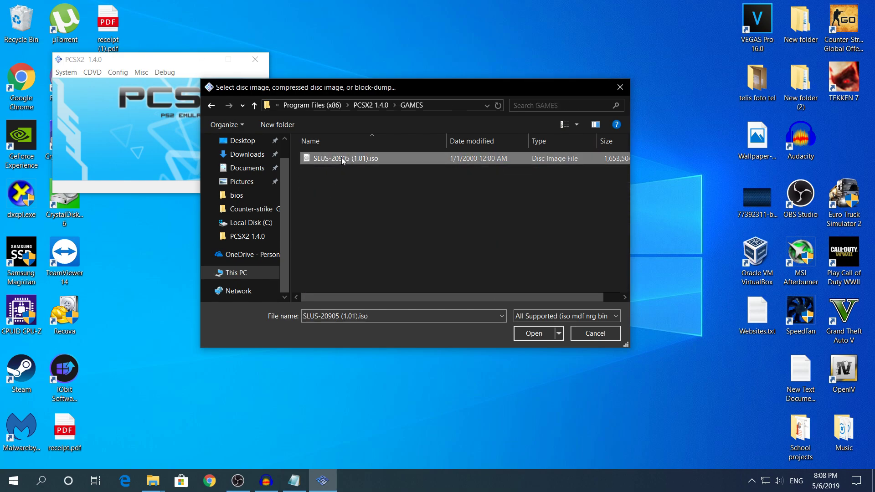
pyautogui.click(536, 332)
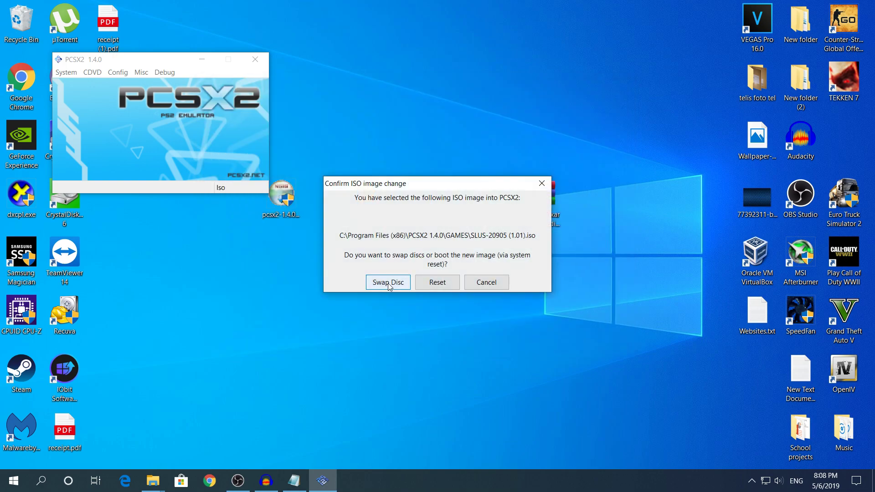
# Swap in The Incredibles ISO and fast-reboot the CDVD to boot it to the title screen.
pyautogui.click(387, 284)
pyautogui.click(75, 75)
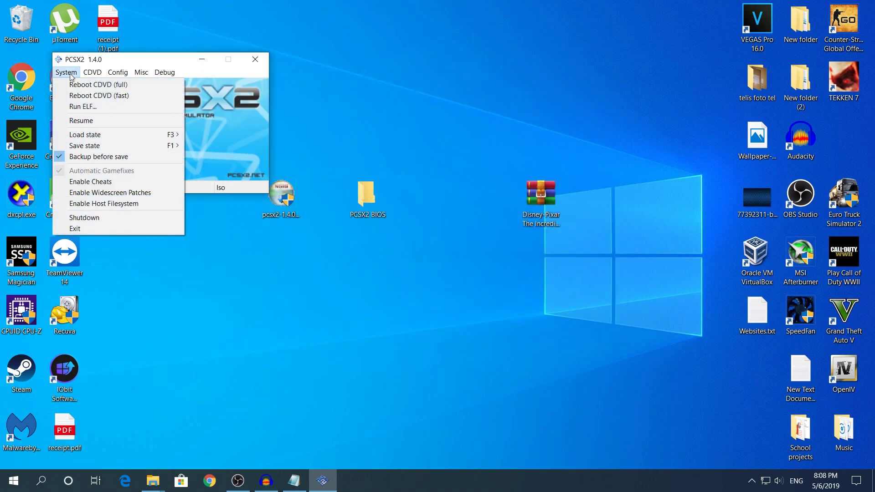
pyautogui.click(72, 73)
pyautogui.click(69, 73)
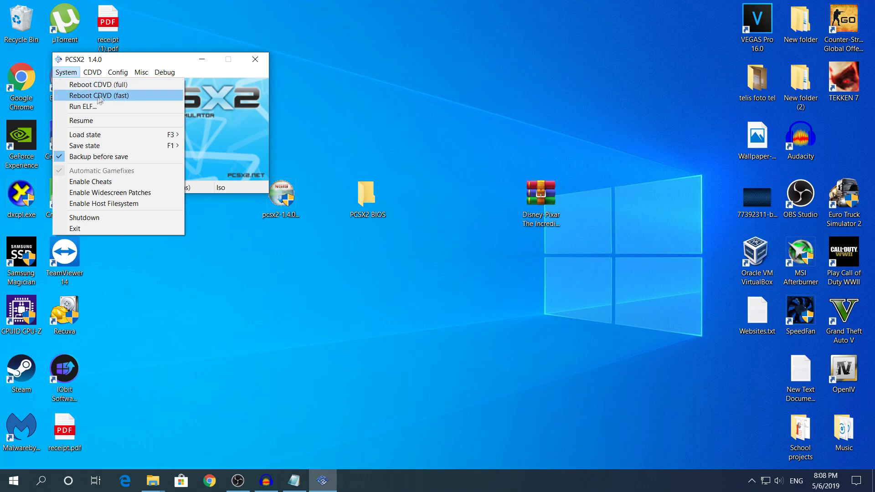
pyautogui.click(123, 94)
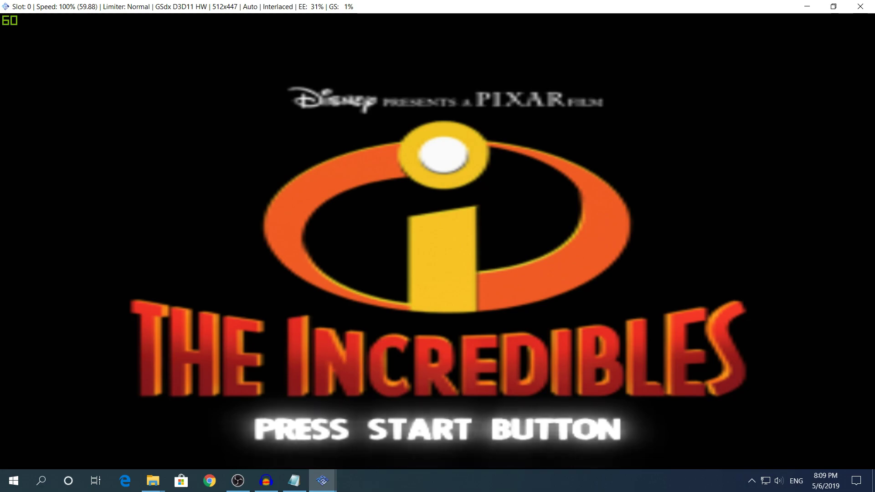
# Press Start at the title screen, peek into the OPTIONS menu, then back out to the main menu.
pyautogui.press('Return')
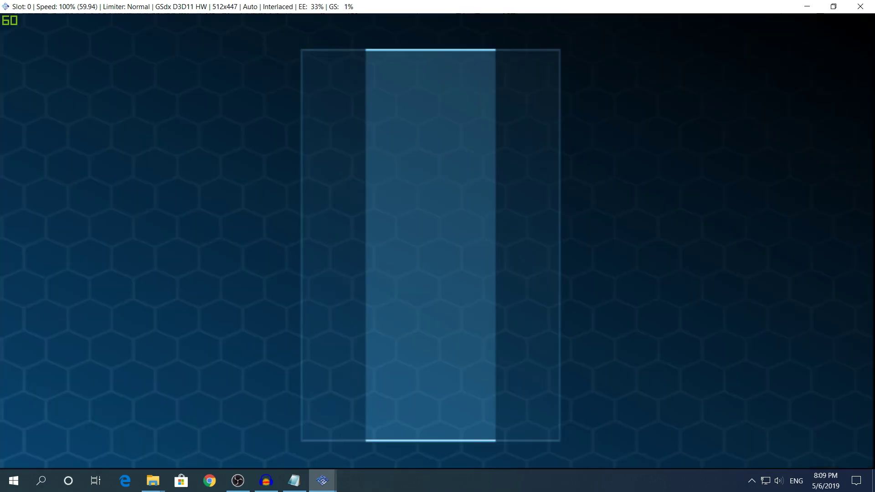
pyautogui.press('Down')
pyautogui.press('Down')
pyautogui.press('Return')
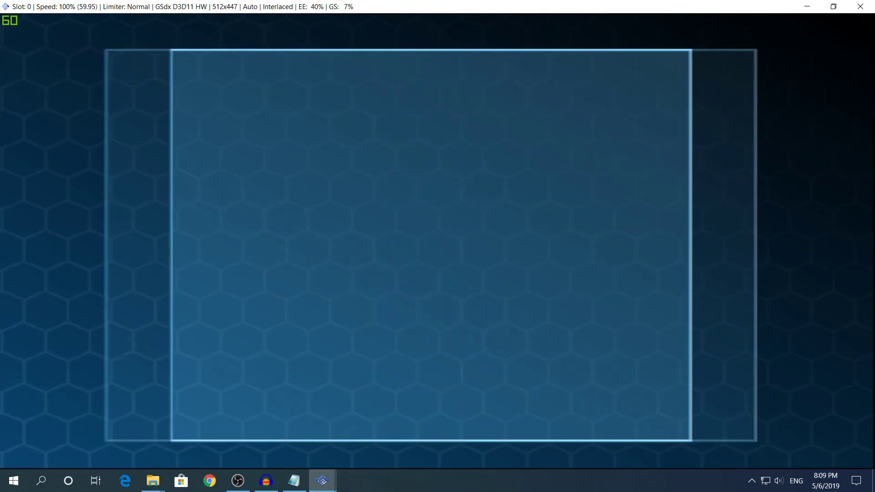
pyautogui.press('BackSpace')
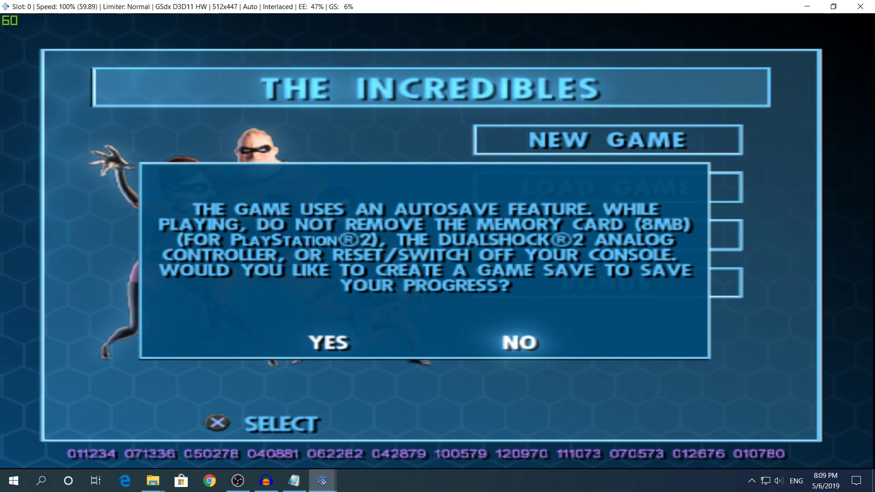
# Create a game save in the first EMPTY memory card slot, then leave the game window with Esc.
pyautogui.press('Return')
pyautogui.press('Down')
pyautogui.press('Return')
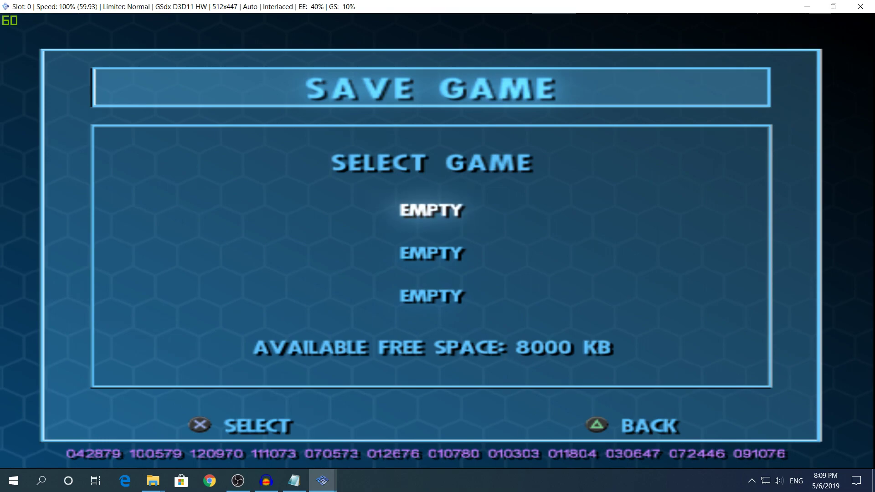
pyautogui.press('Return')
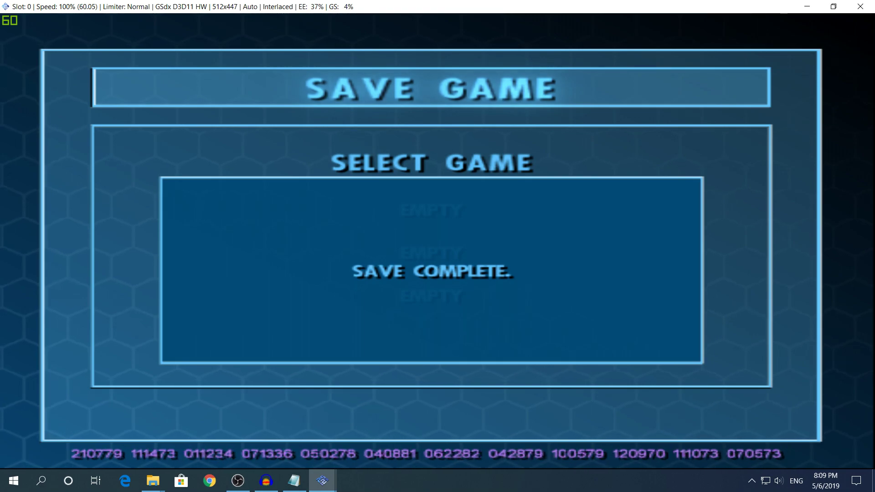
pyautogui.press('Return')
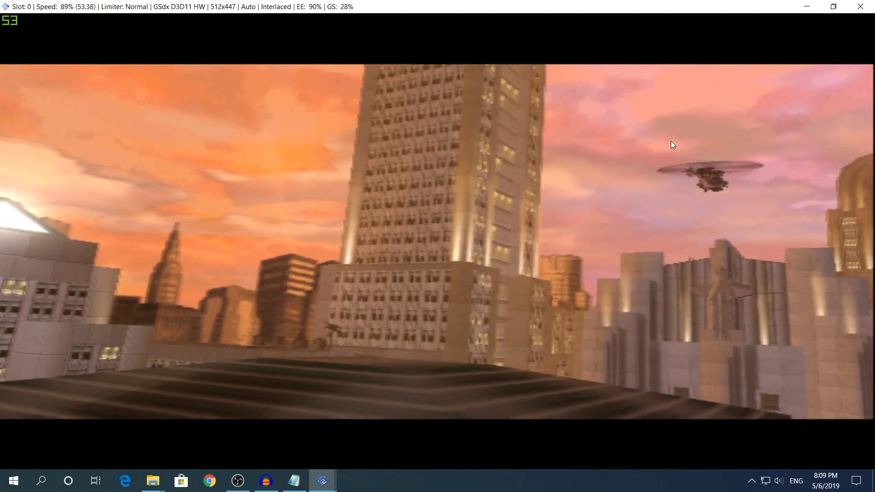
pyautogui.press('Escape')
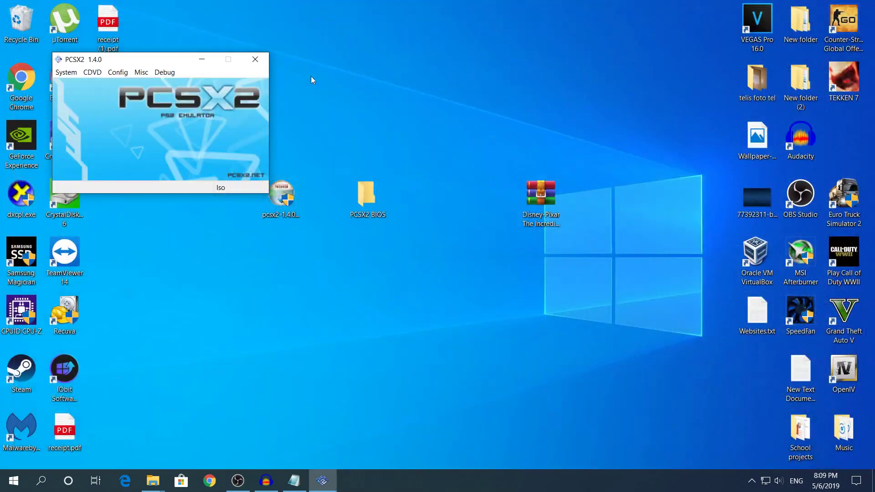
pyautogui.click(73, 72)
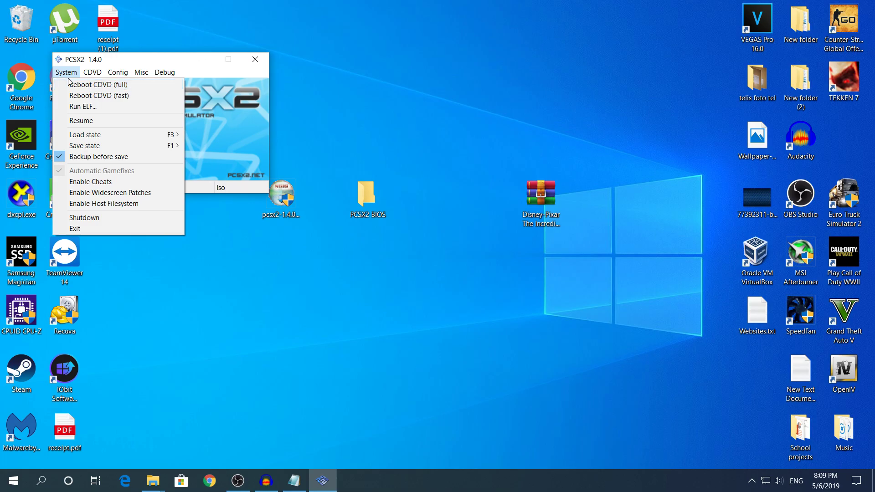
pyautogui.click(85, 121)
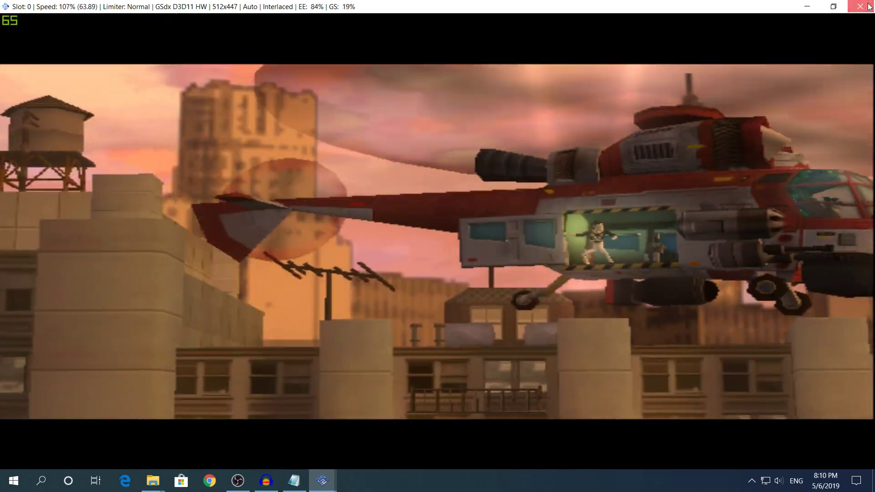
pyautogui.click(869, 6)
pyautogui.moveTo(160, 61); pyautogui.dragTo(339, 55)
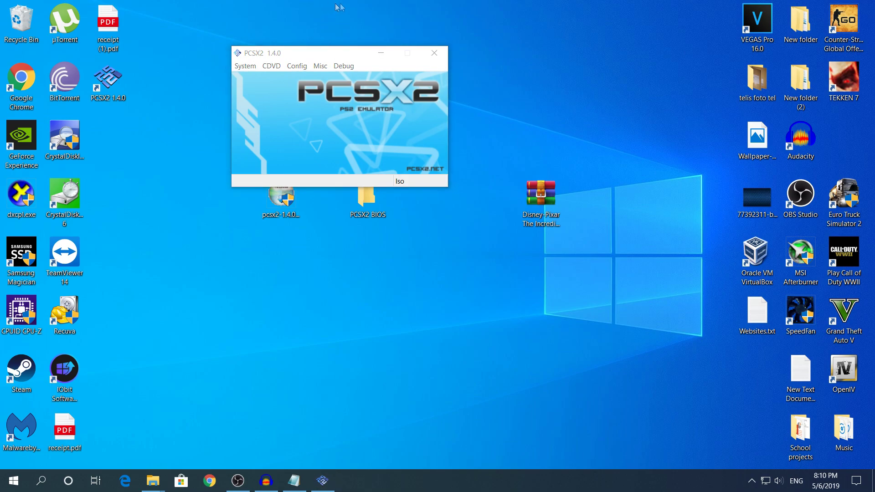
# Bring the Websites.txt notes window up from the taskbar and minimize it.
pyautogui.click(294, 480)
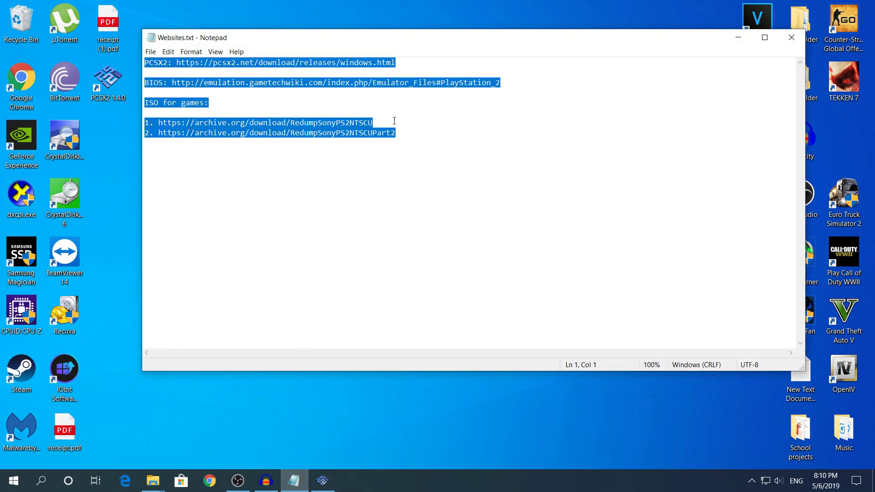
pyautogui.click(735, 42)
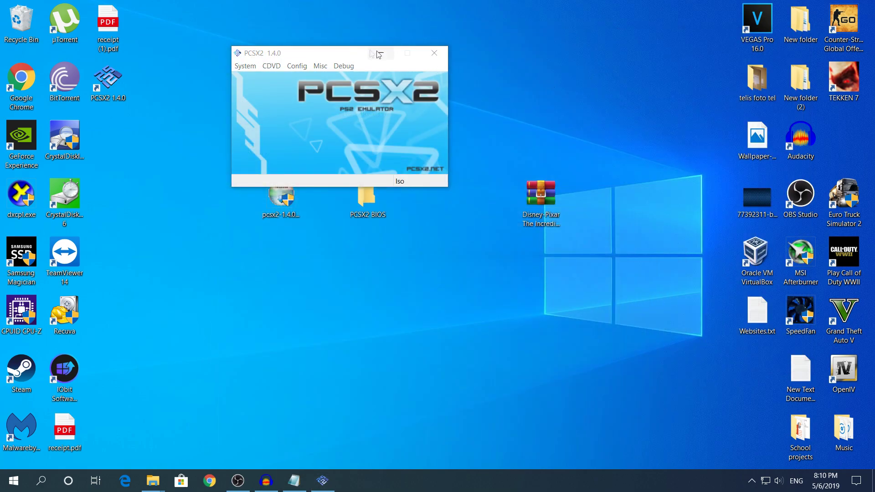